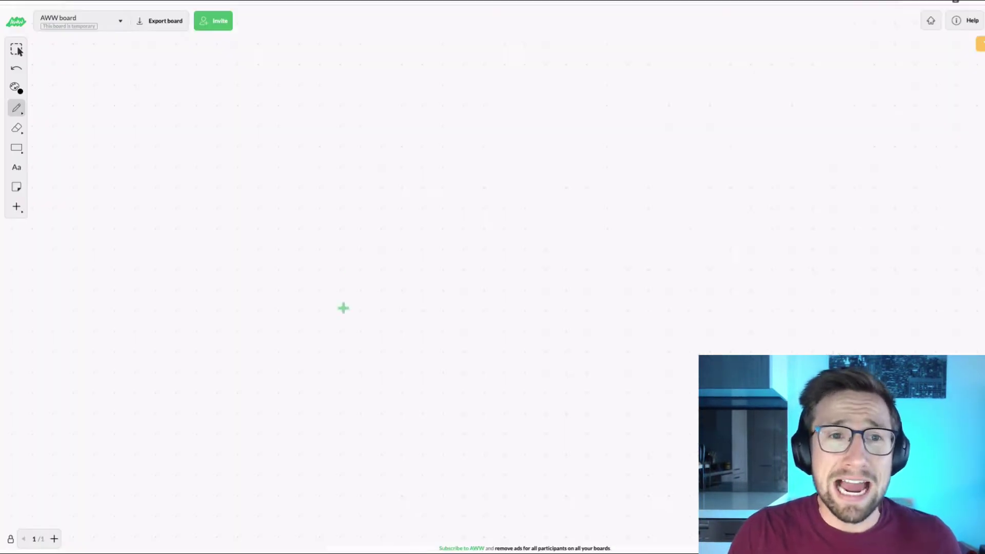
Sketch a circle with S and an arrow leading right to a box marked SL
mouse_move(302, 189)
mouse_down()
mouse_move(414, 245)
mouse_move(280, 187)
mouse_up()
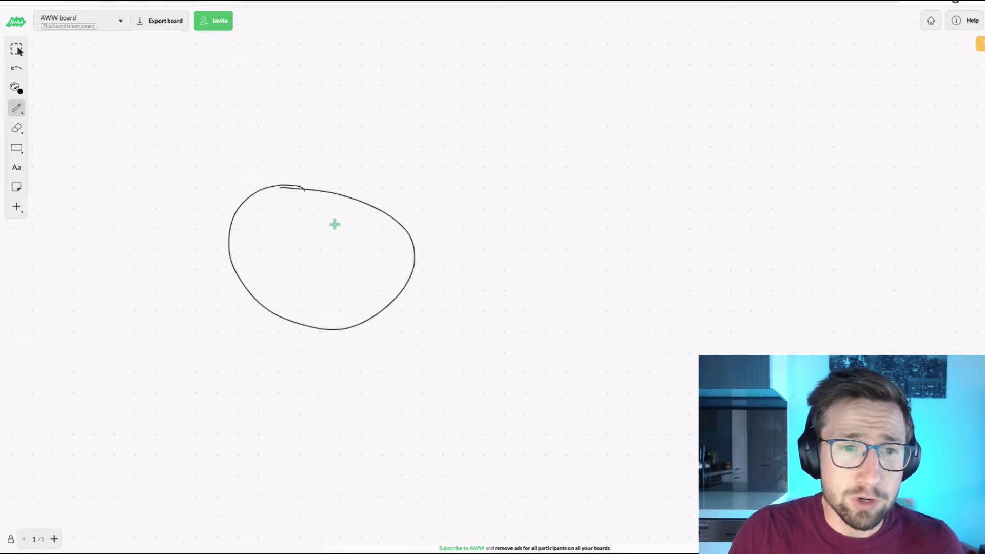
drag(329, 221, 281, 278)
mouse_move(419, 262)
mouse_down()
mouse_move(570, 260)
mouse_move(572, 292)
mouse_up()
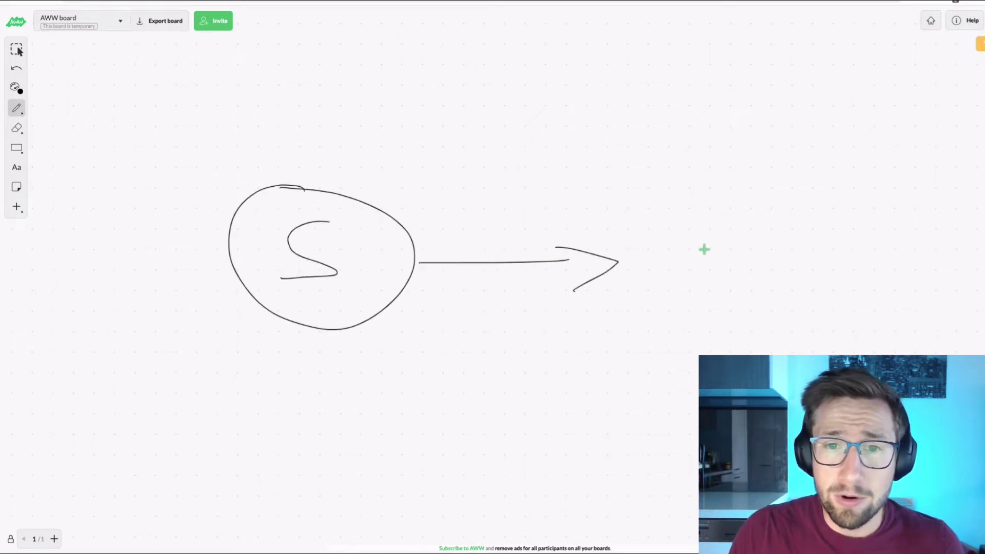
drag(752, 210, 699, 288)
mouse_move(781, 199)
mouse_down()
mouse_move(819, 284)
mouse_move(831, 284)
mouse_up()
mouse_move(679, 188)
mouse_down()
mouse_move(686, 323)
mouse_move(781, 165)
mouse_move(679, 169)
mouse_move(679, 193)
mouse_up()
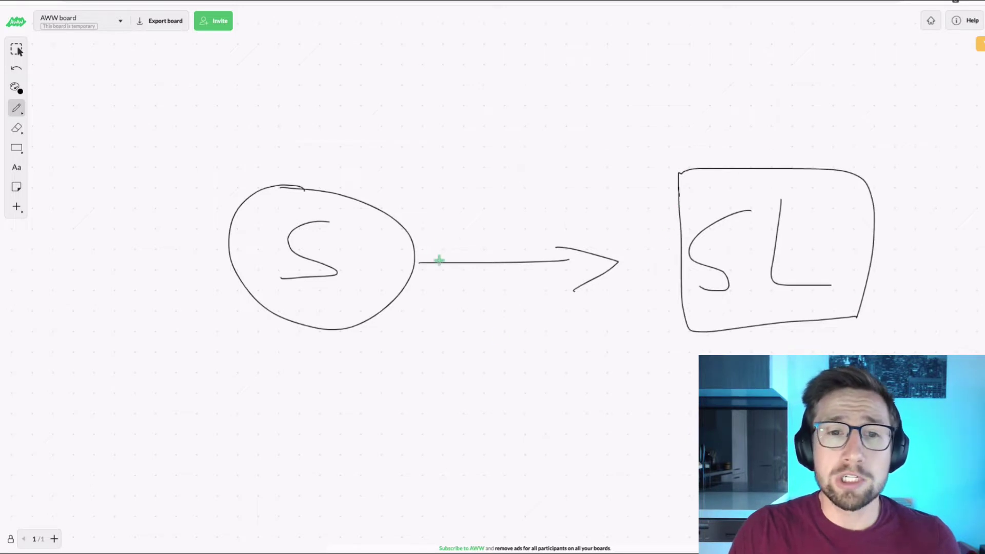
Scribble out the first arrow and draw a second arrow above it
drag(423, 263, 425, 264)
drag(627, 259, 636, 260)
drag(453, 222, 600, 226)
drag(565, 212, 578, 240)
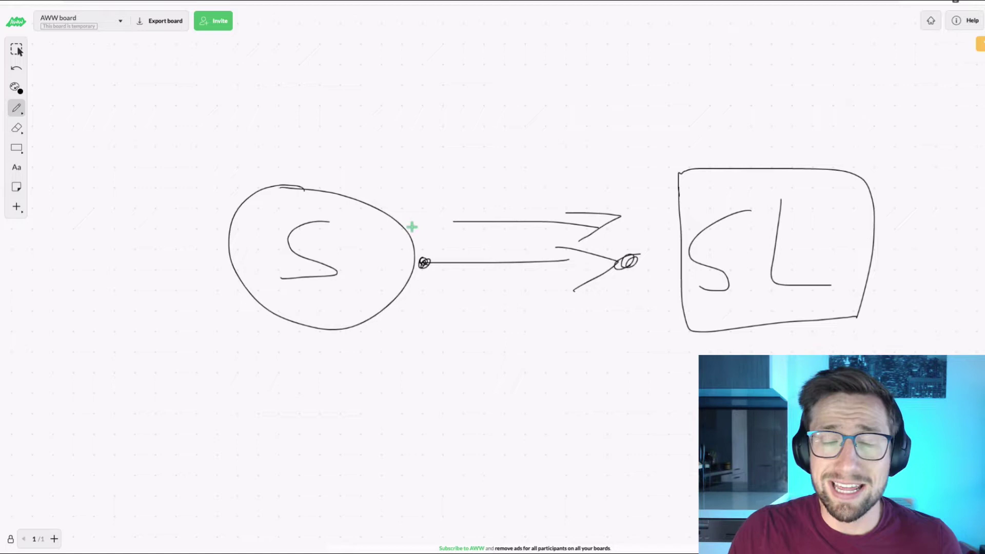
Add a downward arrow into the circle and a long arrow from S to the SL box
drag(216, 90, 236, 149)
mouse_move(215, 138)
mouse_down()
mouse_move(245, 178)
mouse_move(264, 141)
mouse_up()
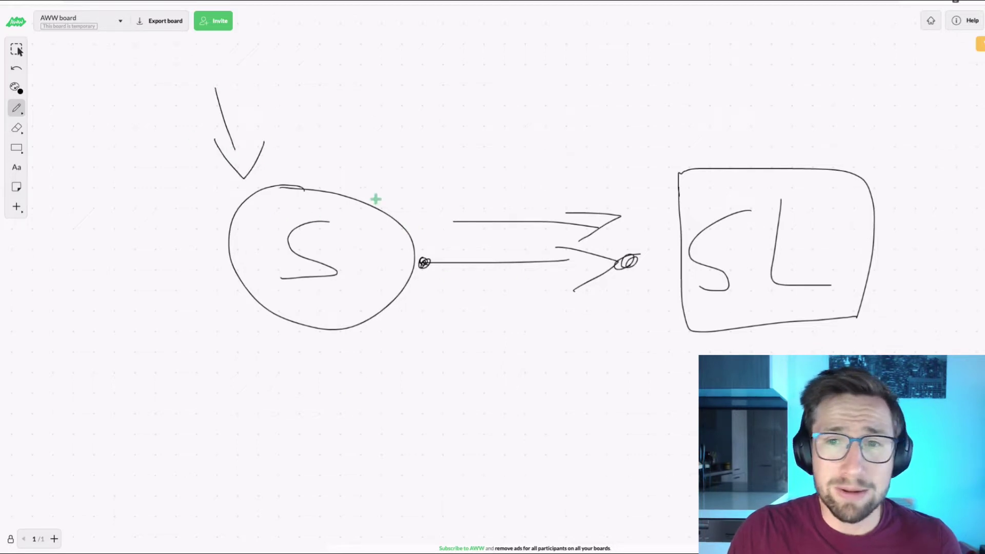
drag(322, 254, 732, 255)
drag(620, 233, 767, 247)
drag(767, 247, 675, 286)
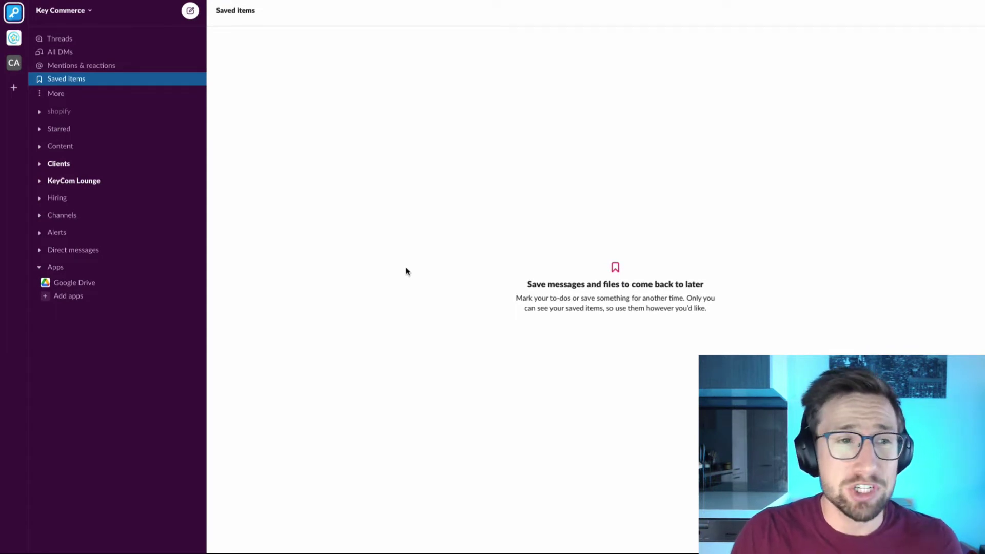
Create the private channel shopify-sales in Slack, skipping adding people for now
click(192, 216)
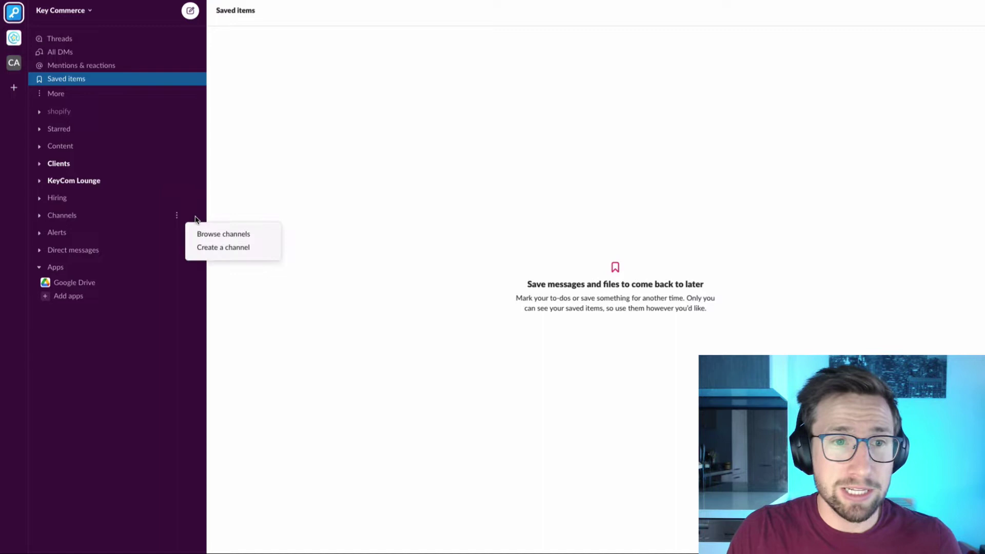
click(218, 247)
text(s)
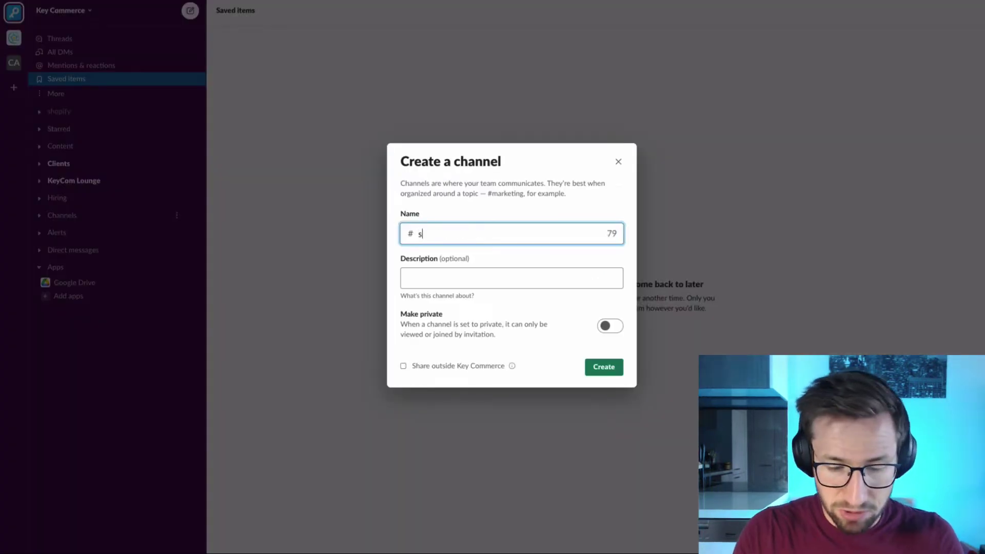
text(hopify-sales)
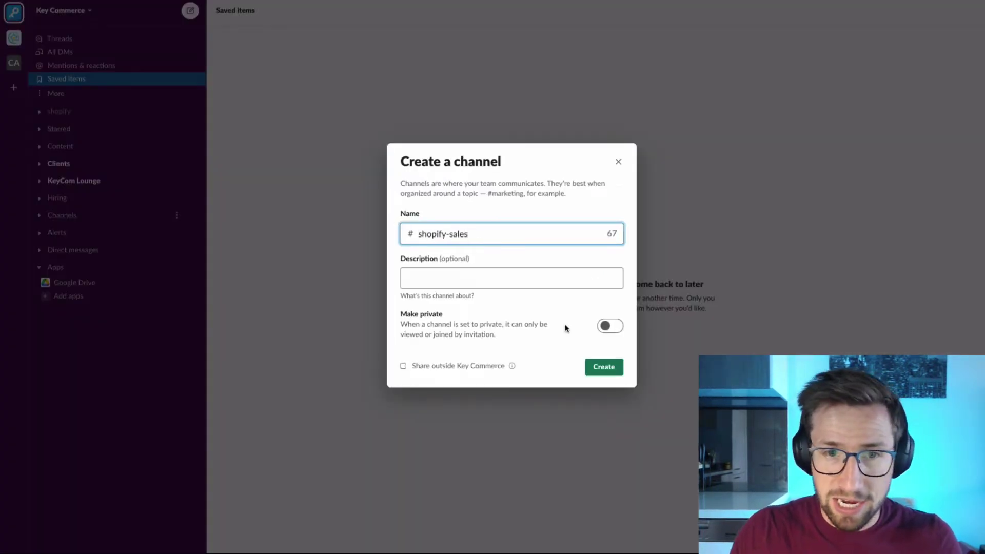
click(607, 327)
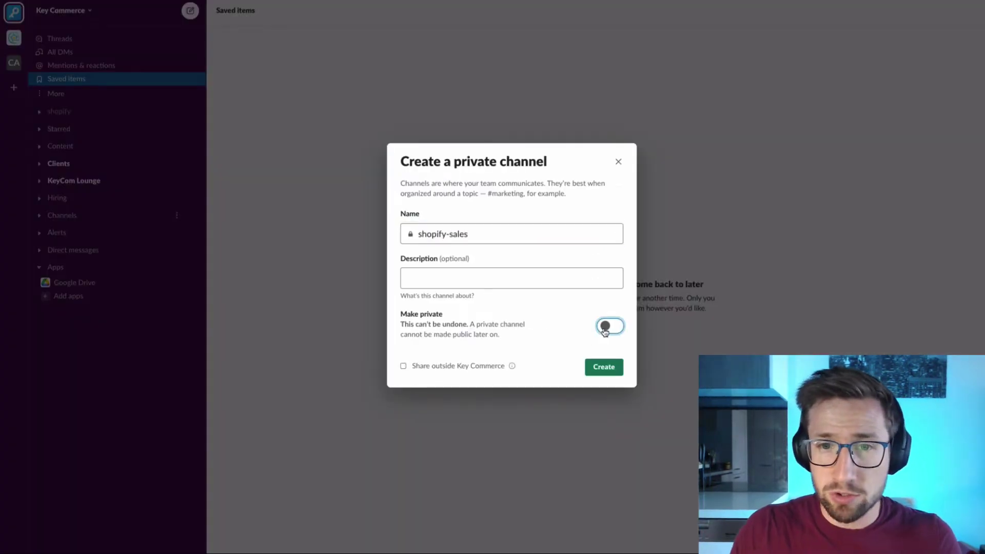
click(605, 369)
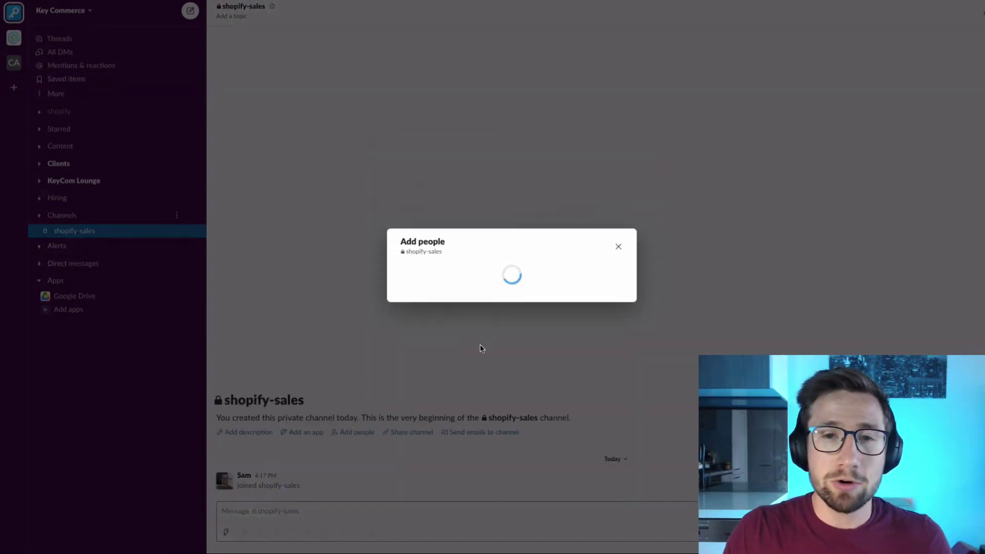
click(590, 317)
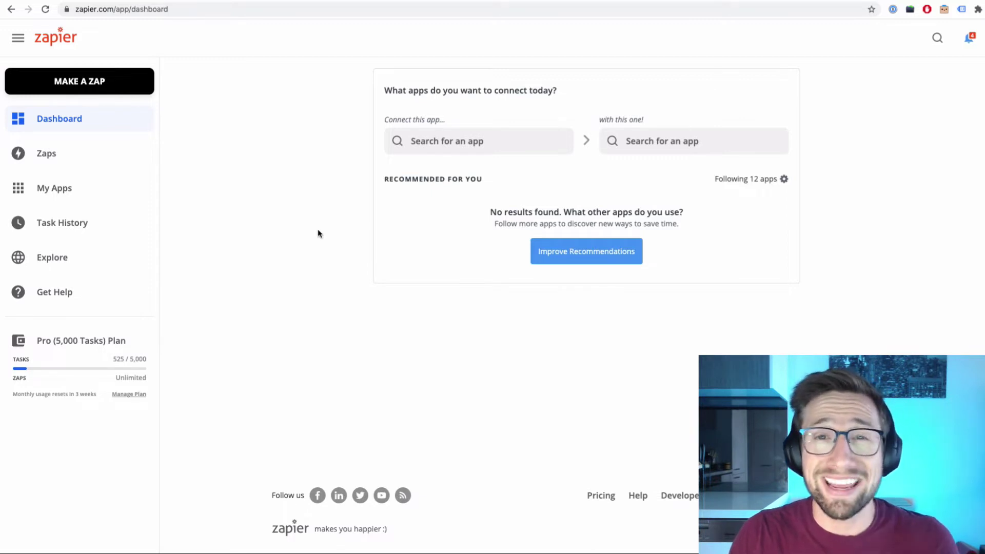
Start a new Zap with Shopify as the trigger app and New Order as the event
click(104, 81)
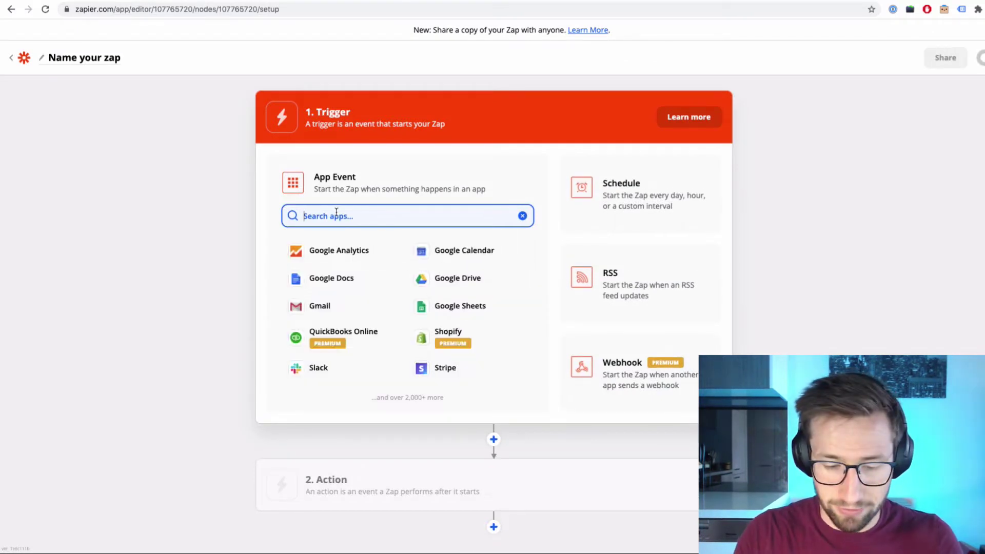
text(shopify)
click(328, 250)
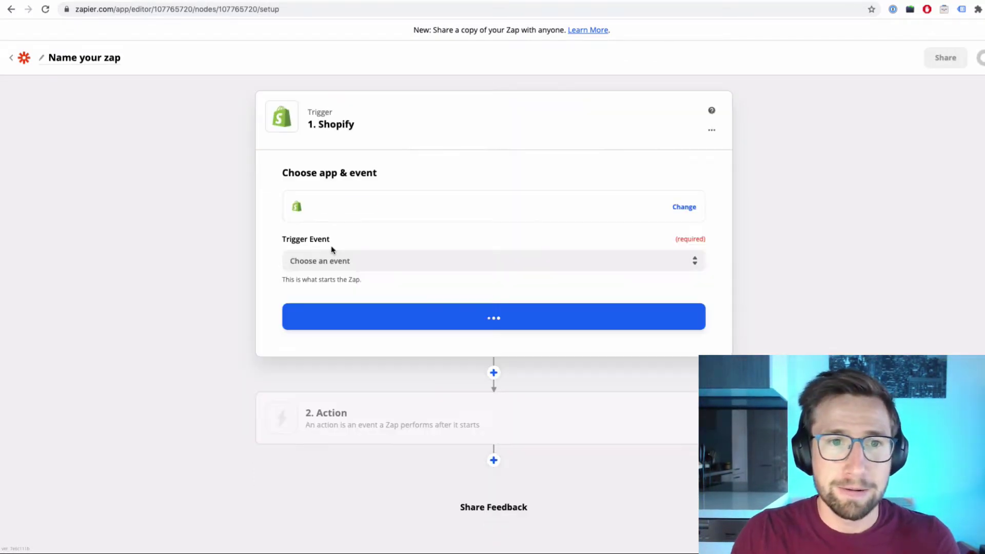
click(341, 259)
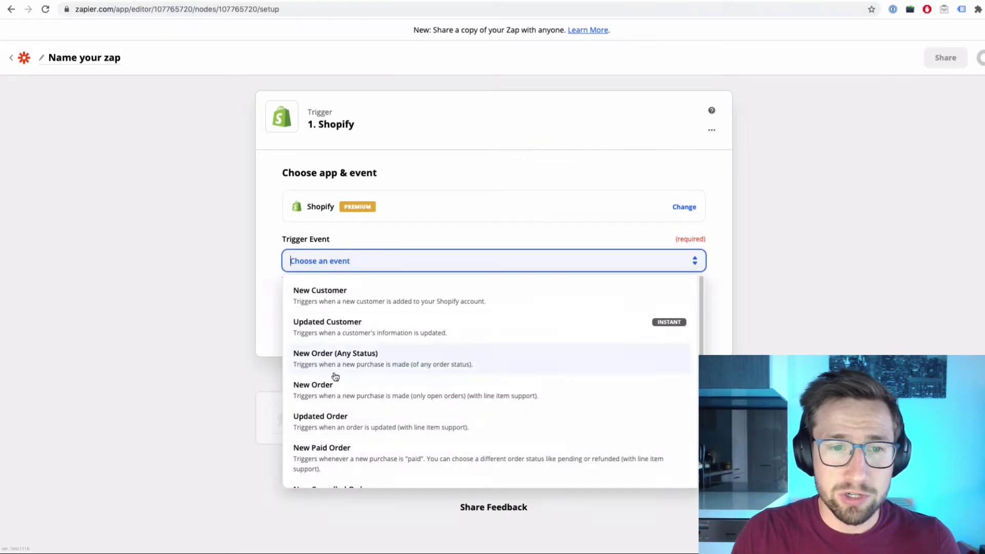
click(330, 395)
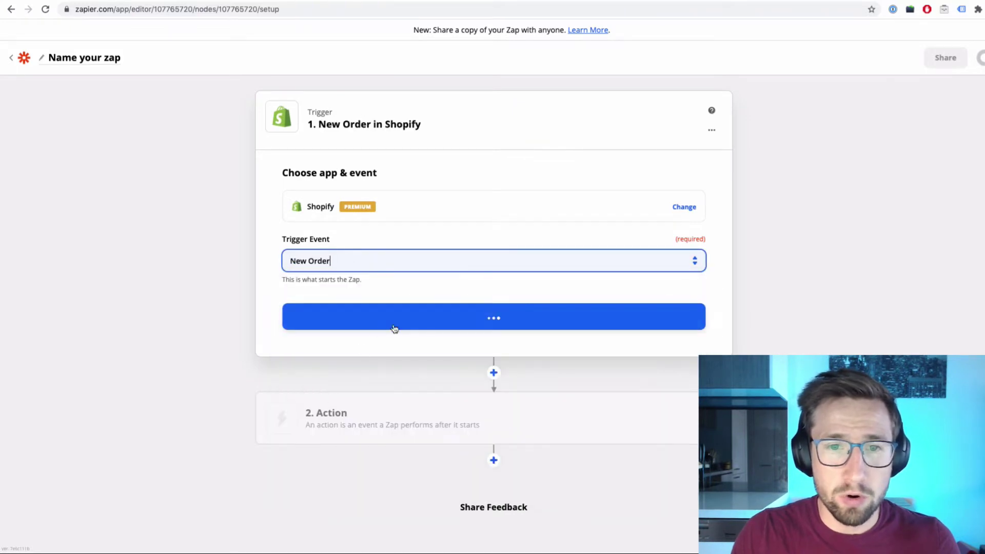
Connect the Shopify account, test the trigger against a recent order, and continue
click(425, 320)
click(346, 336)
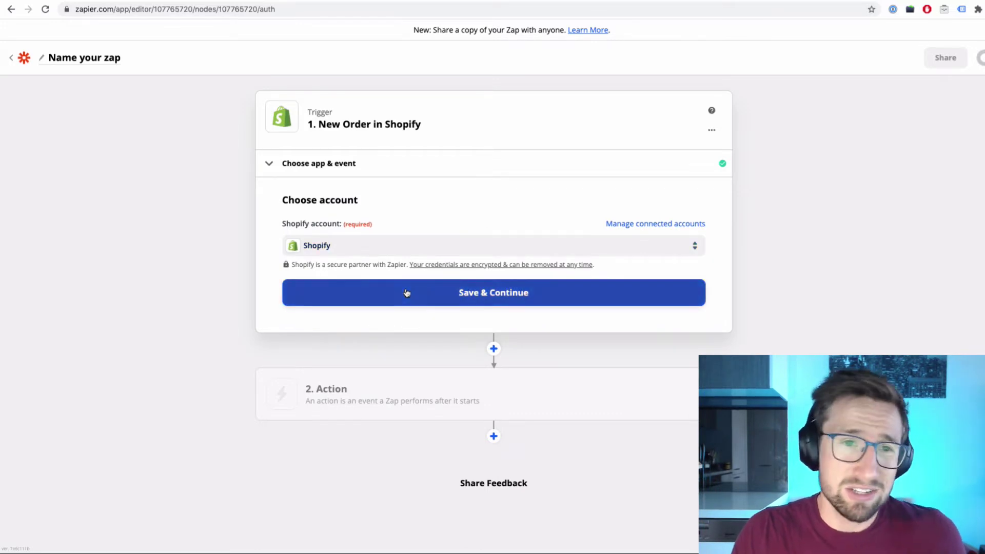
click(415, 305)
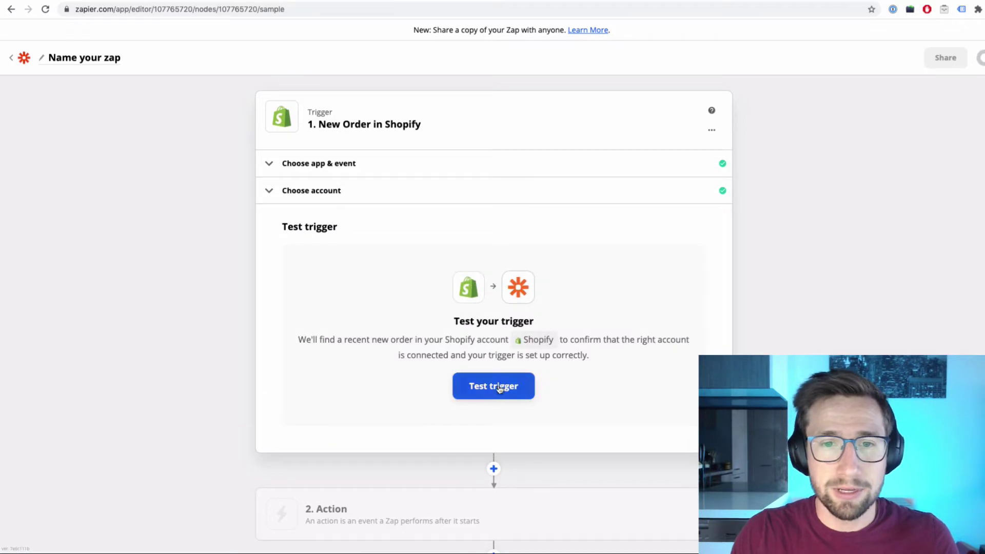
click(499, 388)
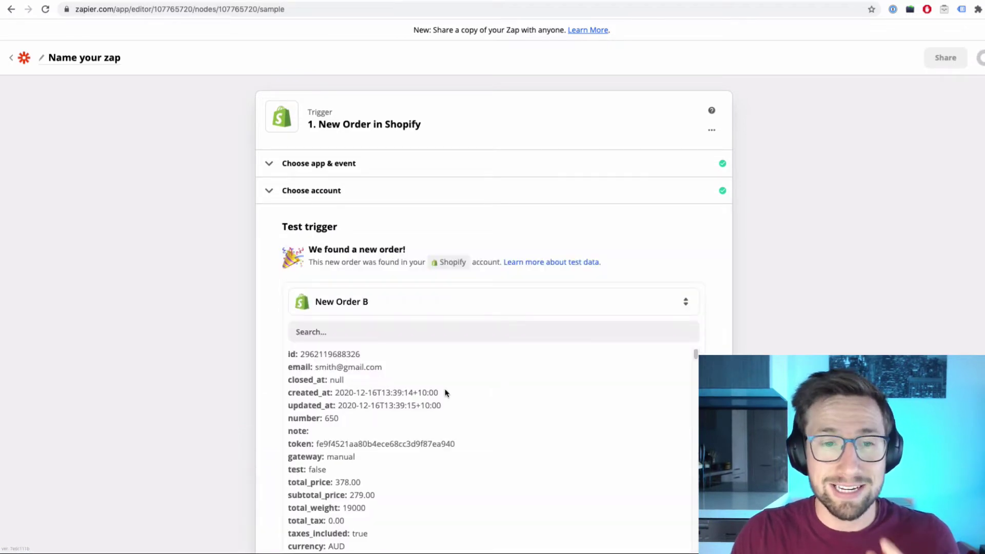
scroll(734, 342, down, 3)
click(505, 433)
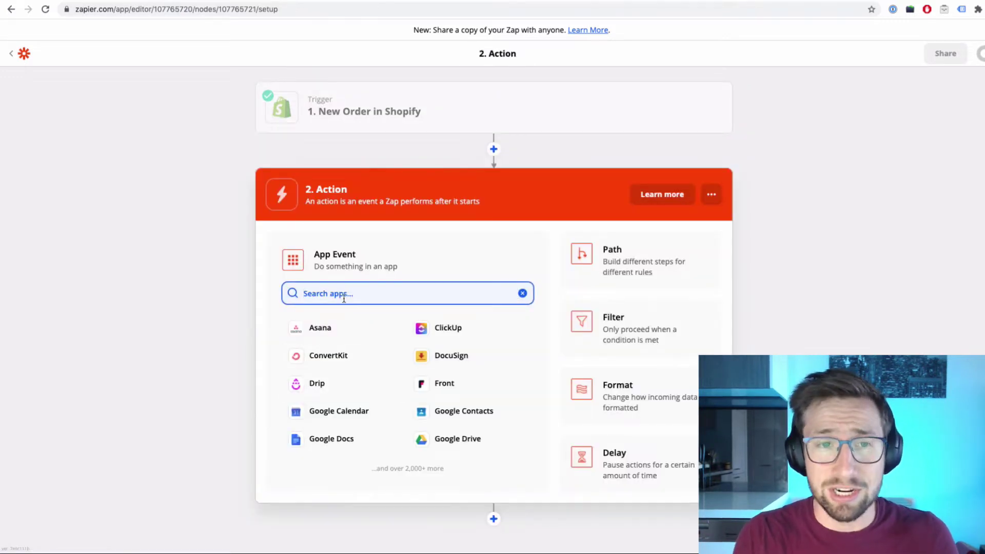
Make the action Slack's Send Private Channel Message using the connected Slack account
text(slack)
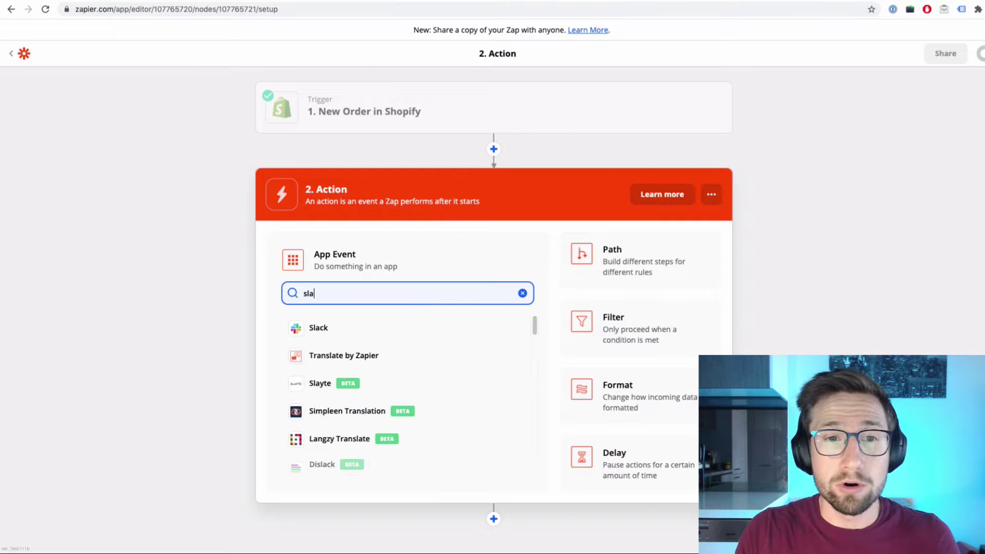
click(332, 327)
click(390, 337)
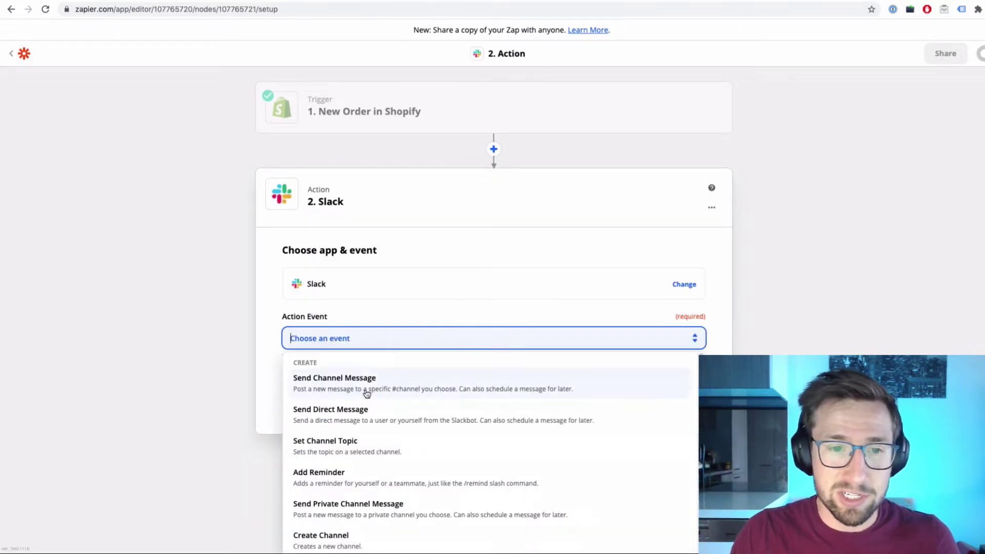
click(384, 510)
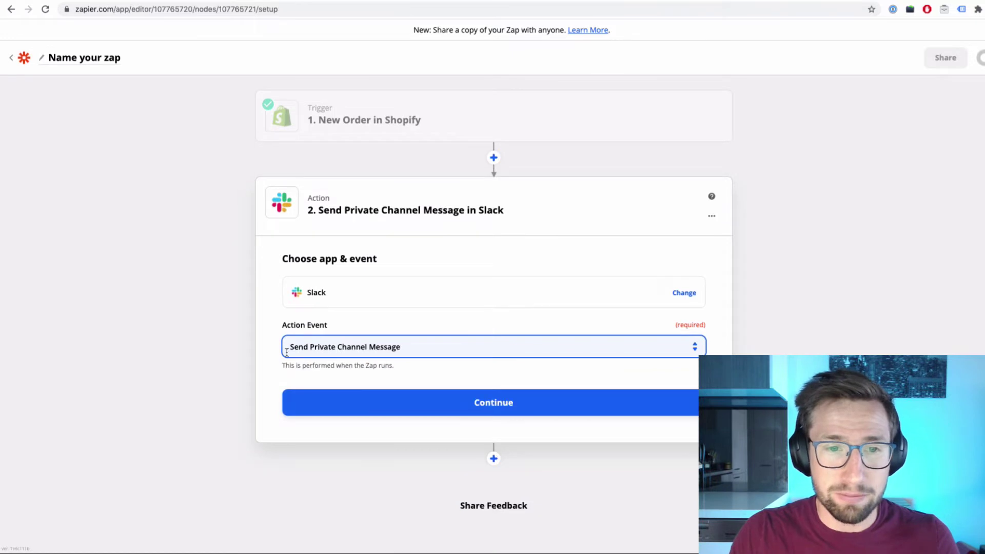
click(482, 401)
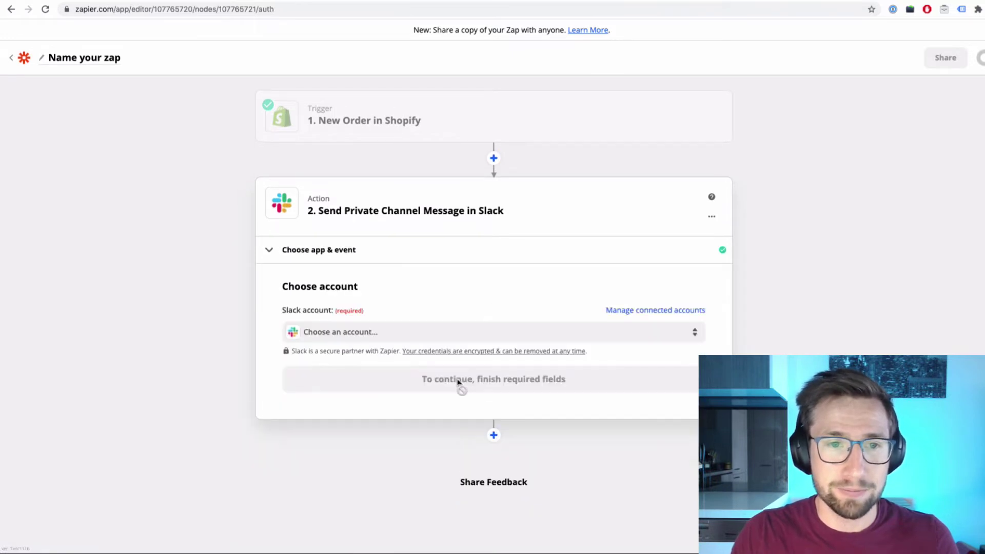
click(373, 334)
click(380, 423)
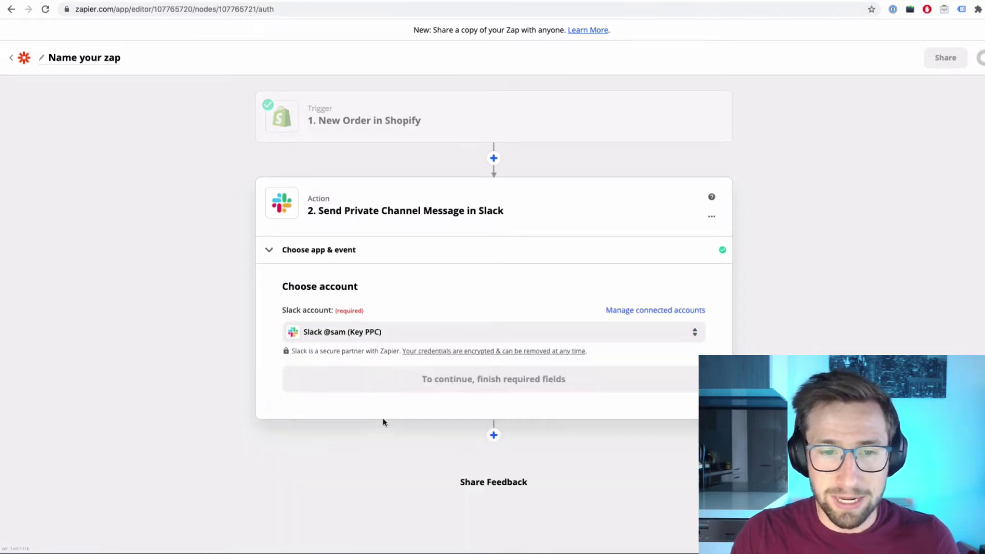
Save the Slack account and choose shopify-sales as the destination channel
click(437, 387)
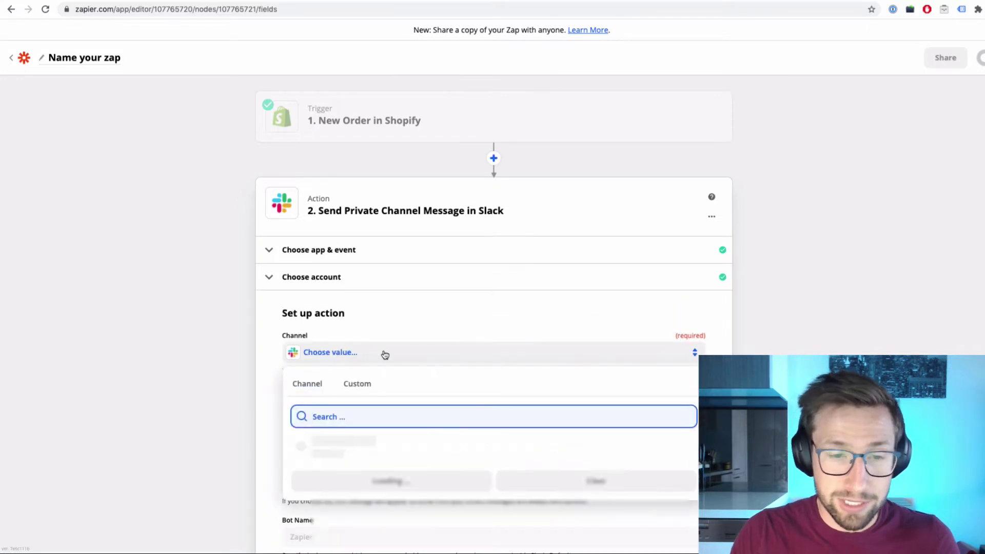
text(shopify)
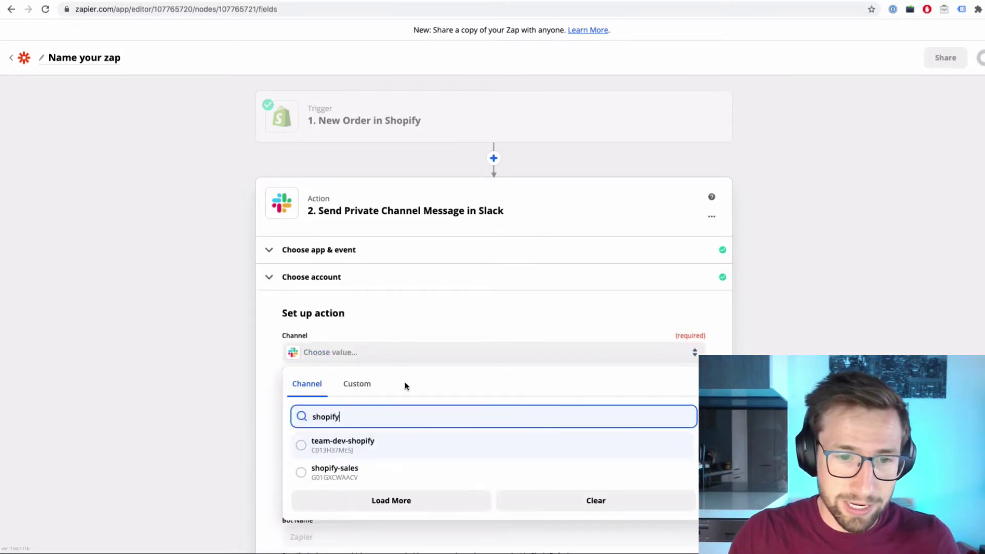
click(383, 479)
click(345, 406)
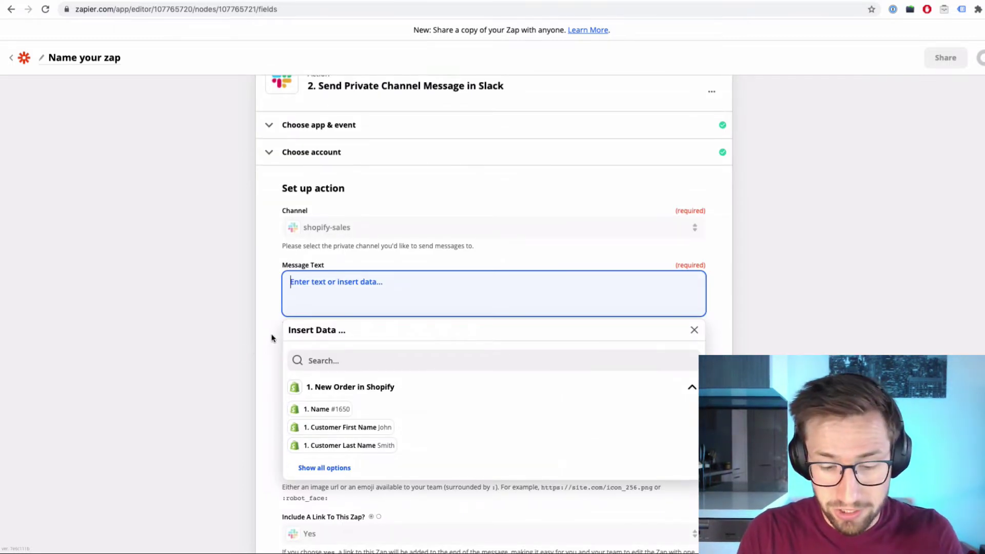
Write 'Cha-Ching! New' in the message with the customer's first name, last name and Total Price
text(Cha)
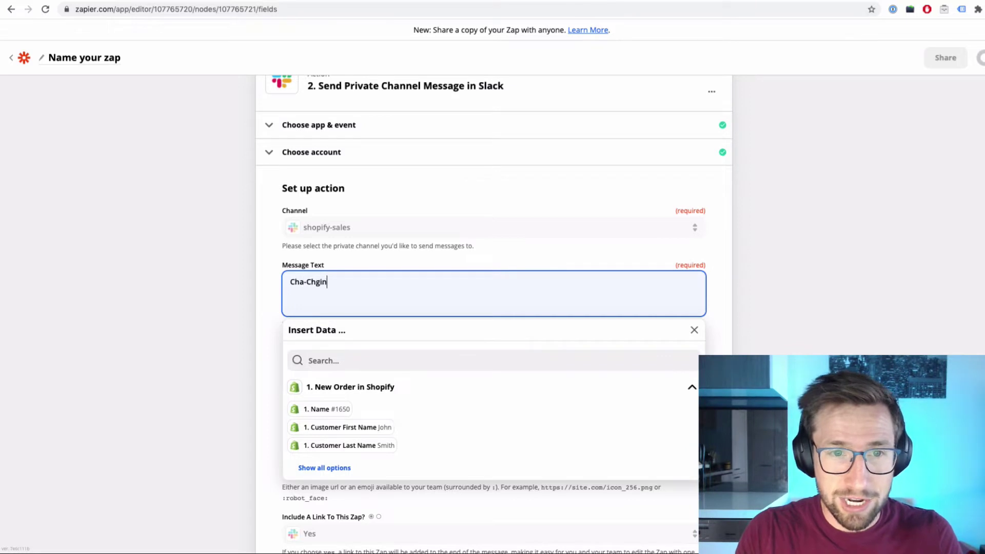
text(-Ching! New Order)
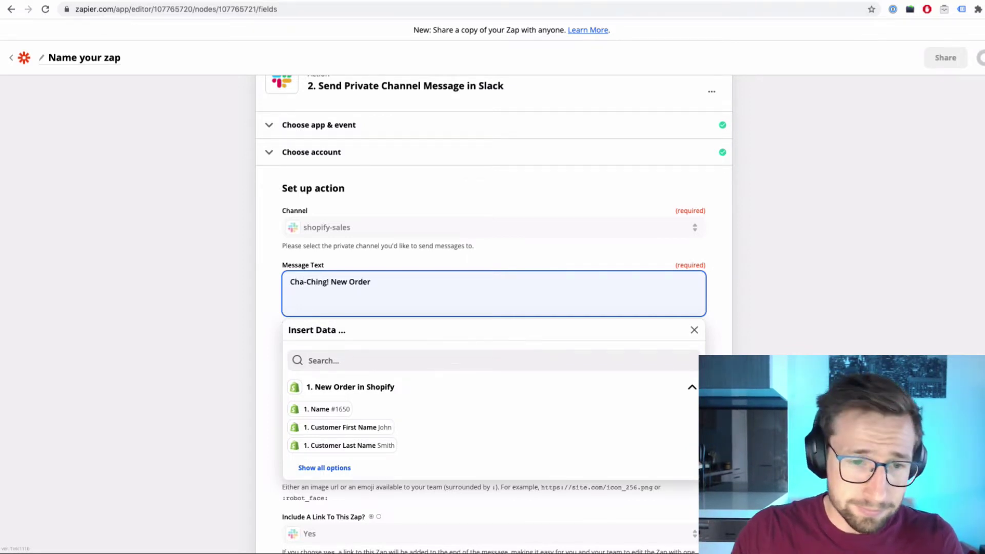
click(352, 430)
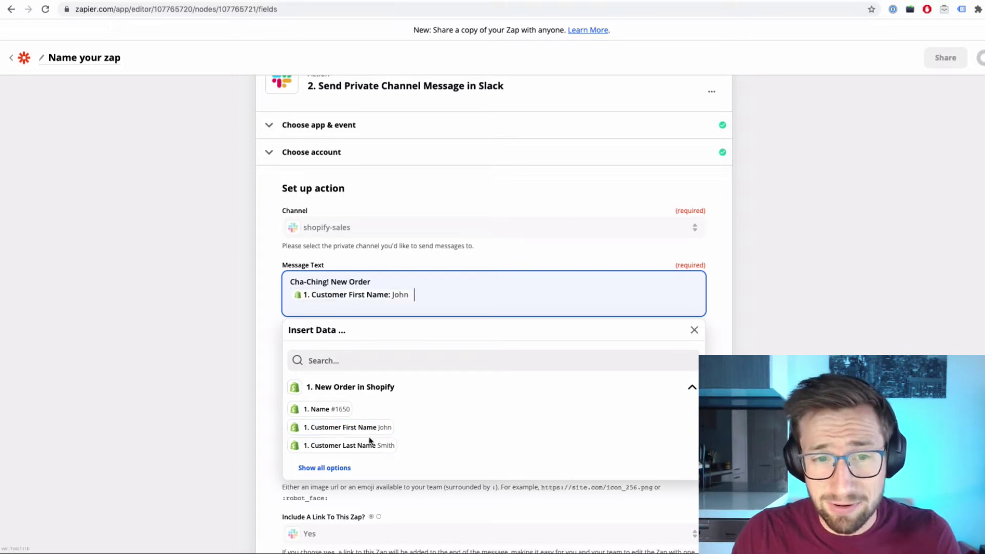
click(385, 444)
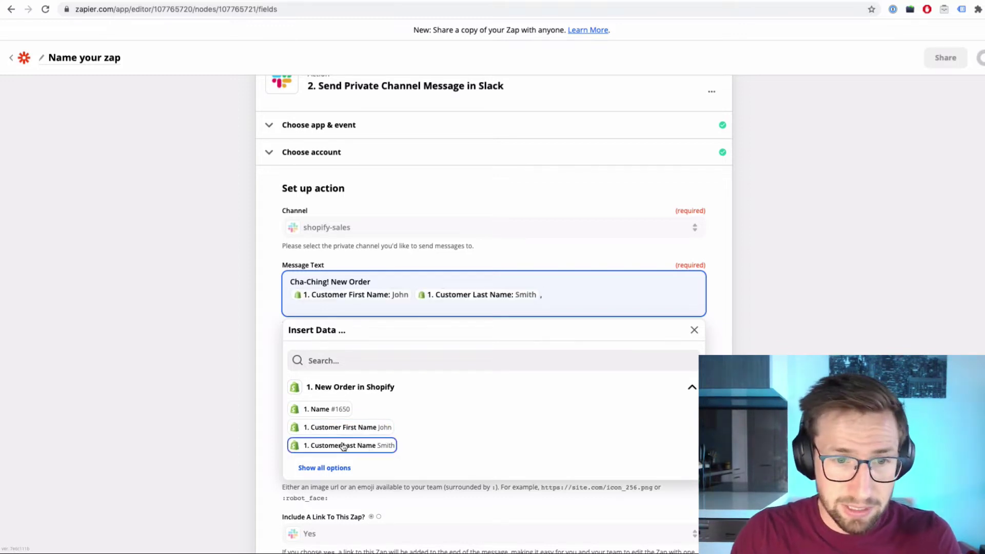
click(362, 362)
text(total)
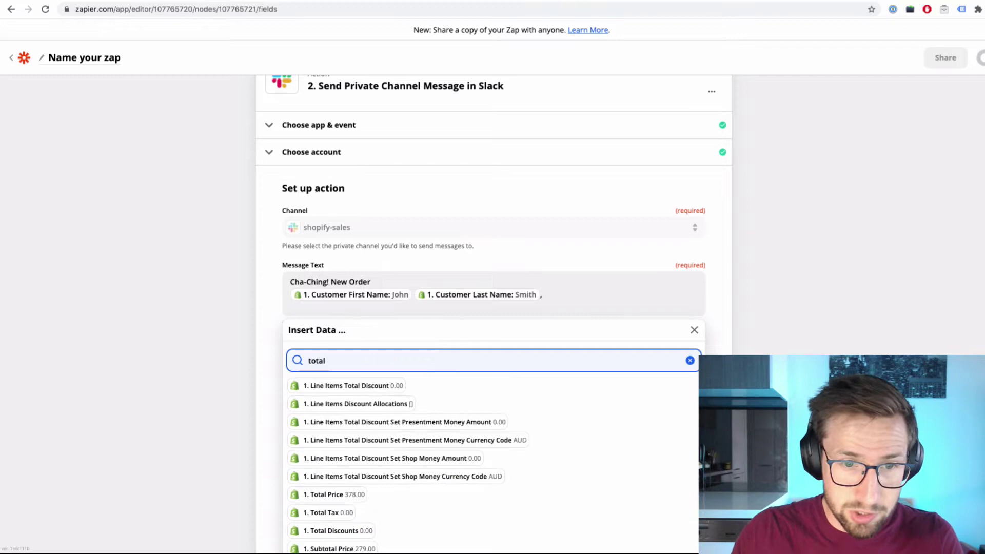
text( price)
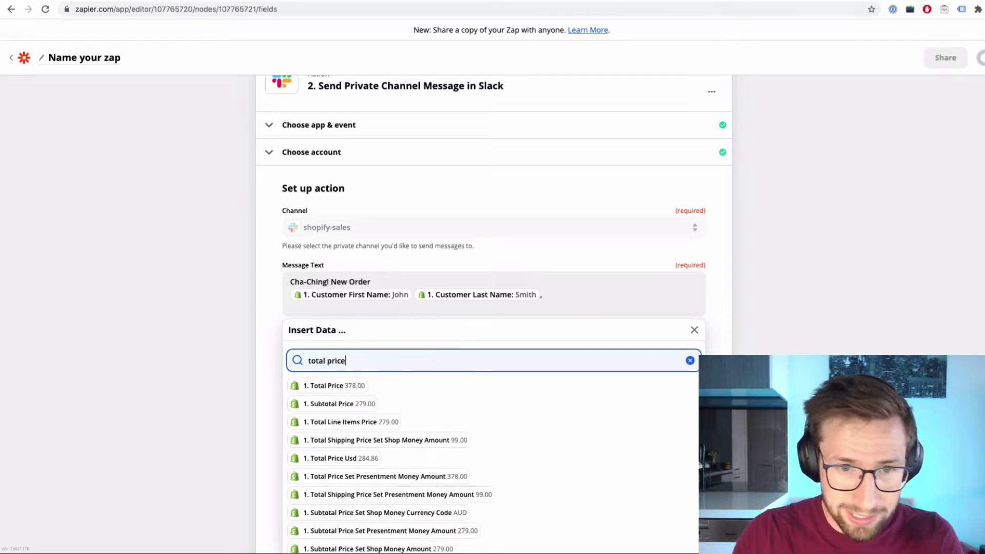
click(359, 385)
click(743, 287)
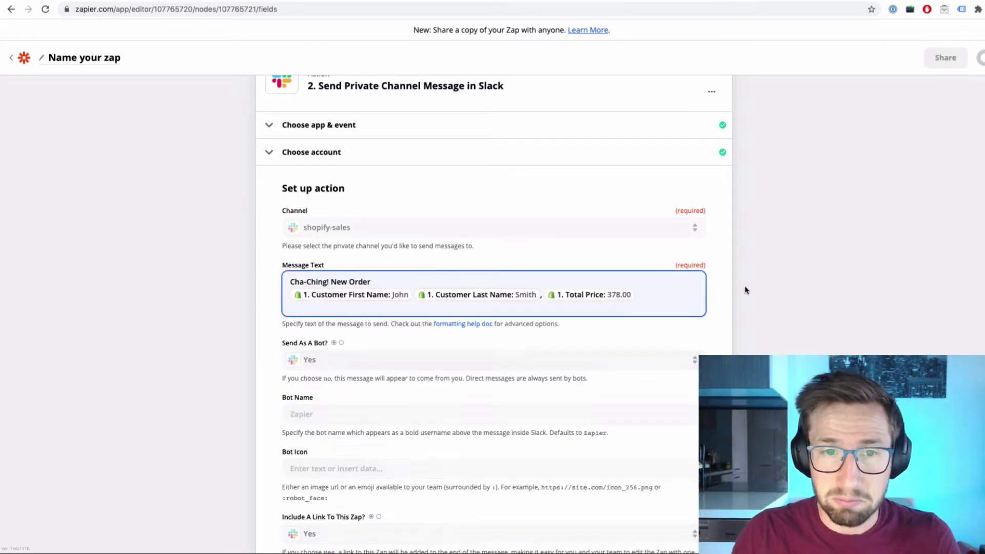
click(661, 294)
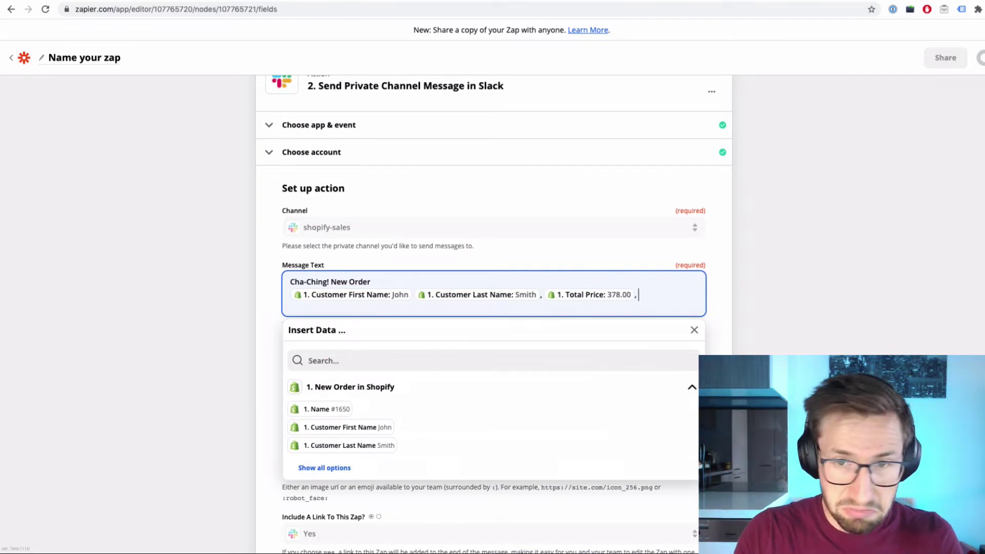
Insert the Line Items Name field on its own line in the message
click(455, 360)
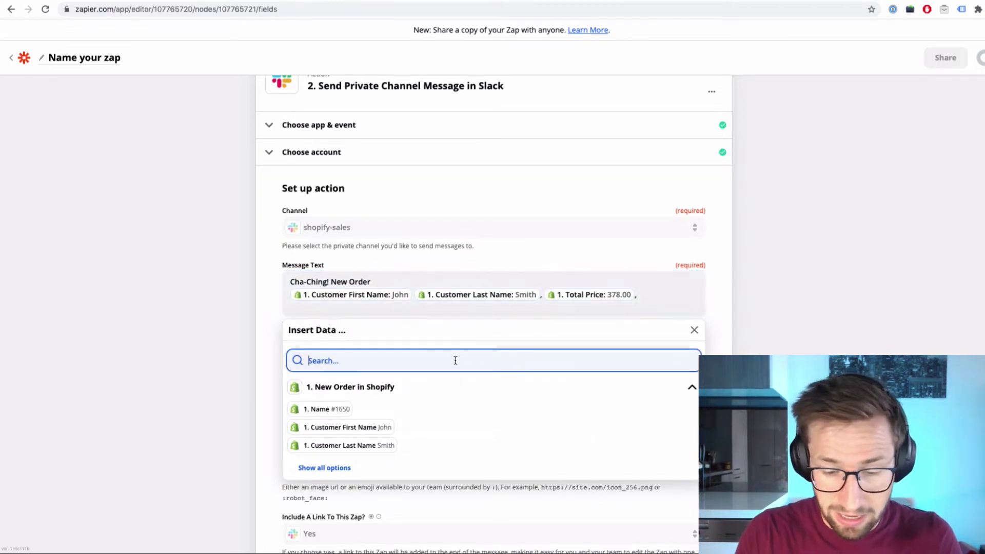
text(line item)
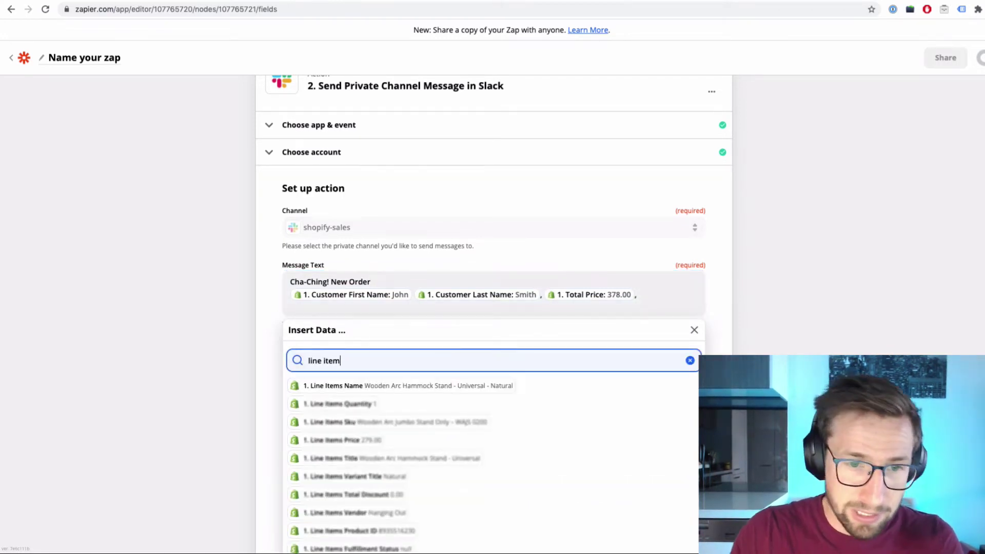
click(489, 386)
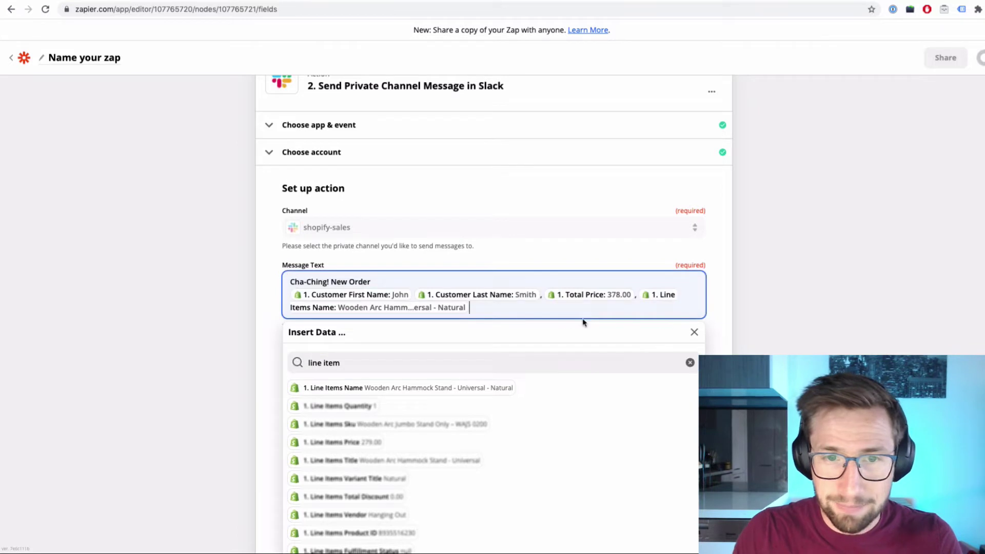
click(636, 295)
key(Return)
click(726, 293)
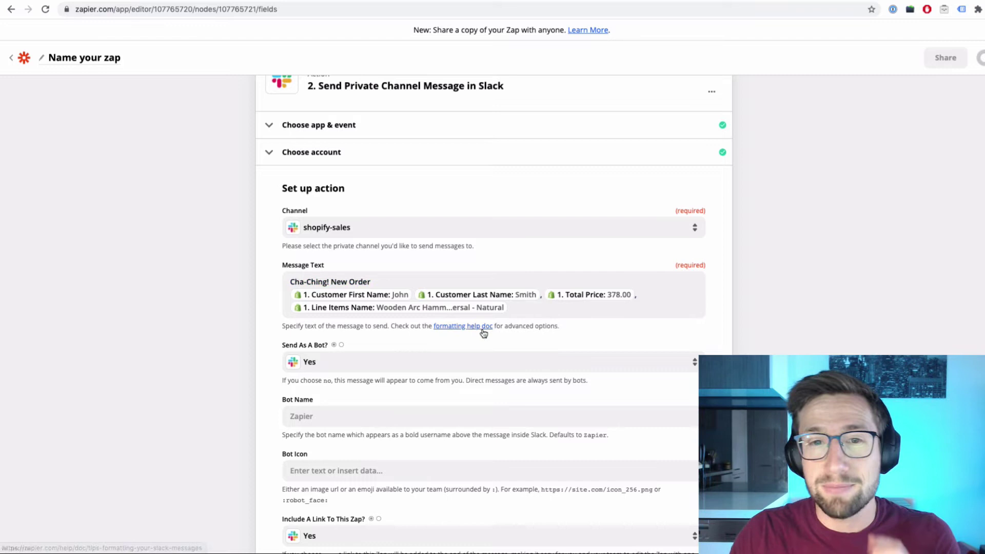
Set the bot's display name to Shopify
scroll(392, 354, down, 2)
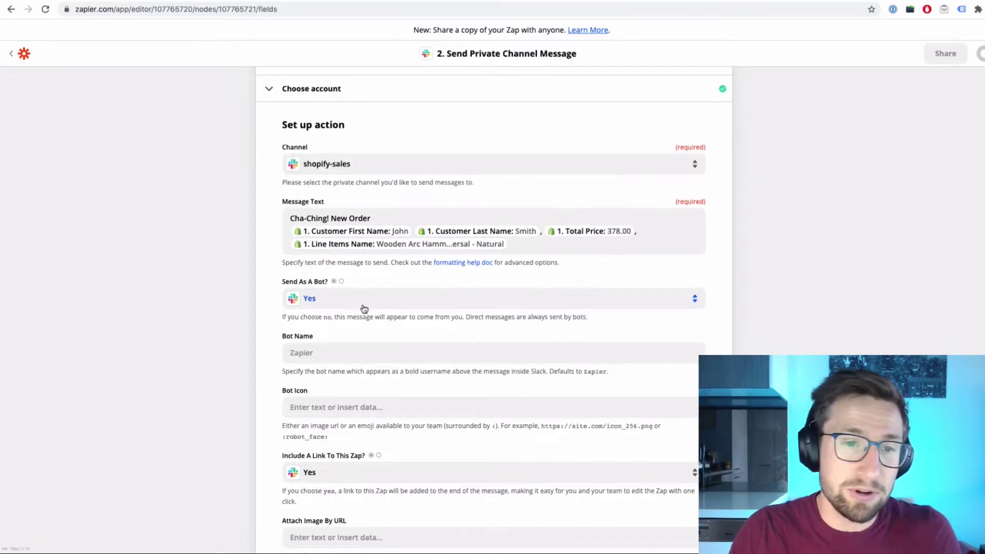
click(357, 353)
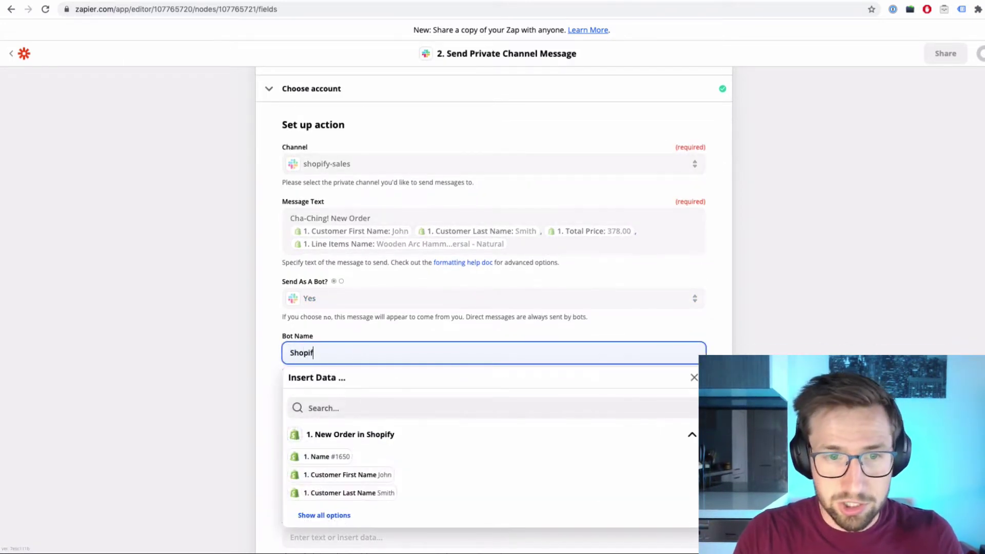
click(276, 303)
scroll(272, 328, down, 2)
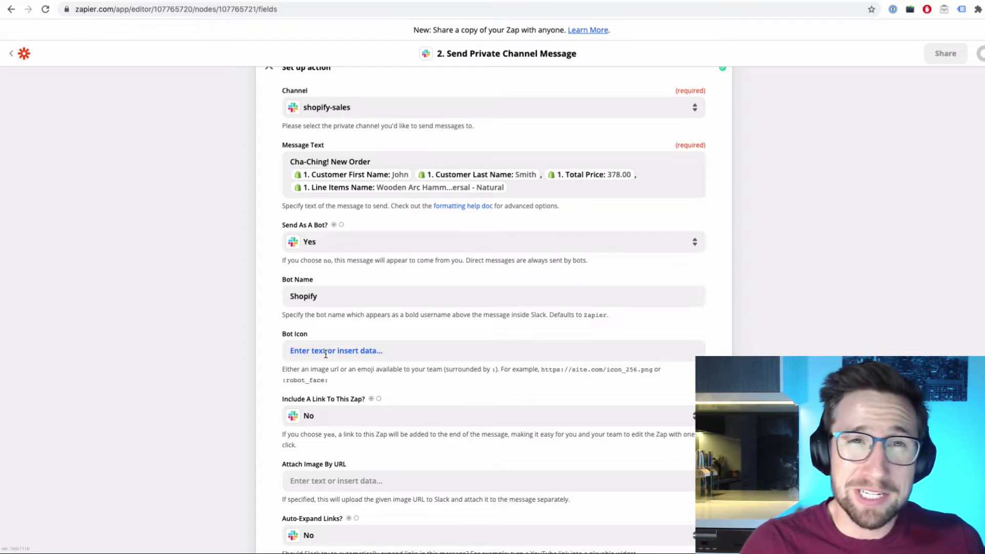
Search Google Images for 'shopify icon logo' and preview the Shopify bag logo
key(ctrl+Tab)
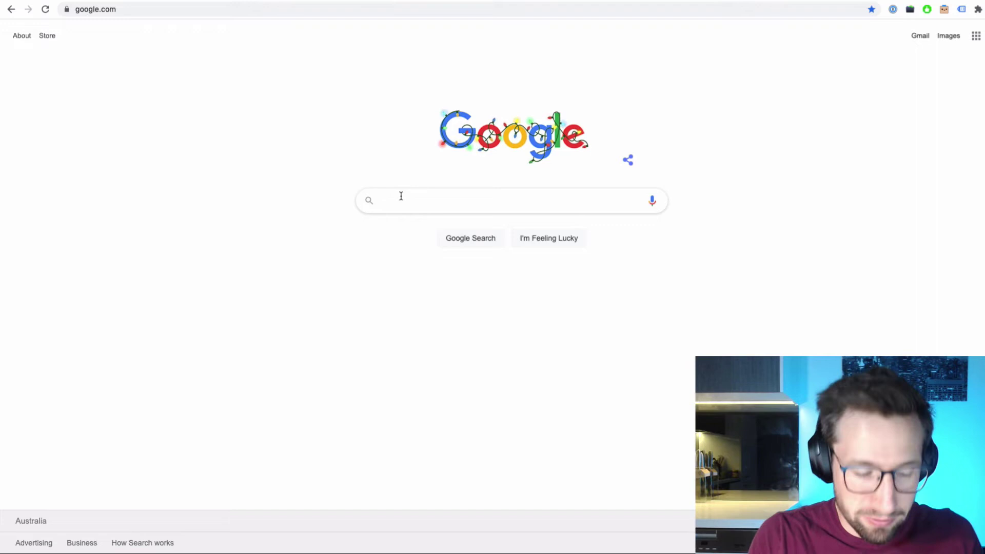
text(shopify icon)
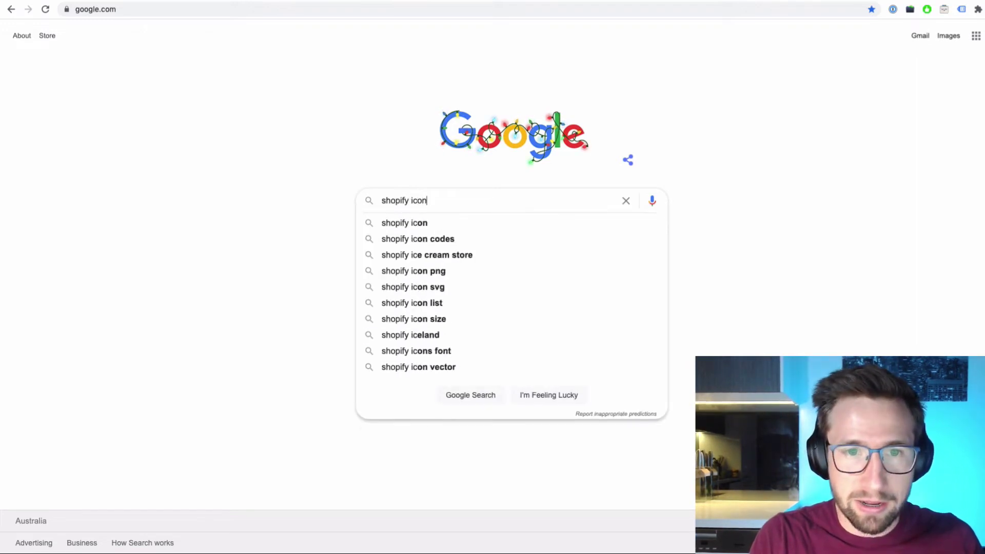
text( logo)
key(Return)
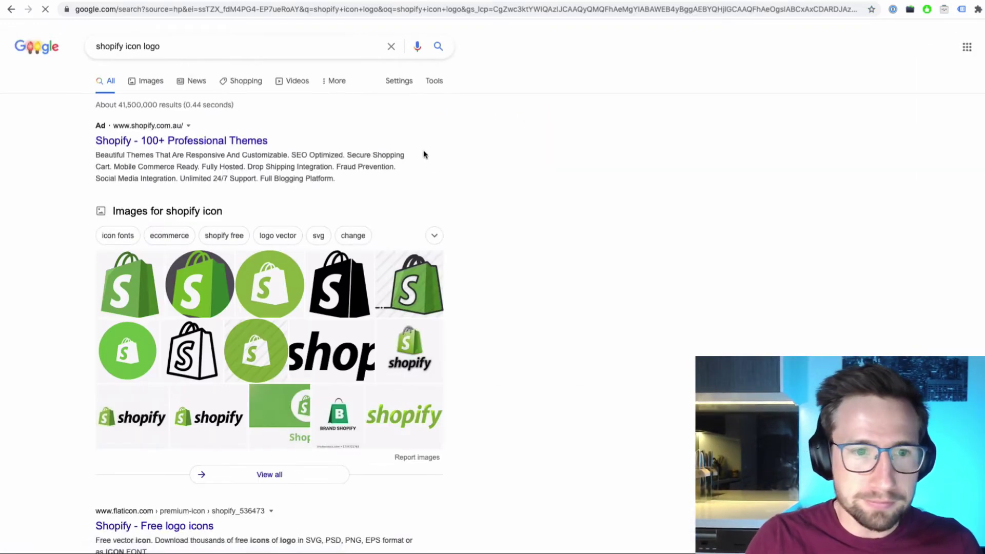
click(144, 81)
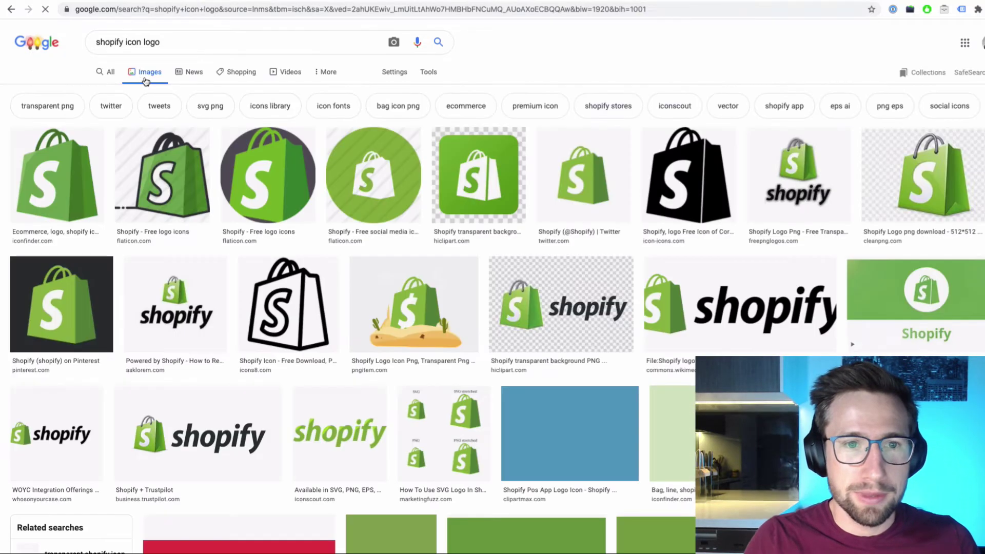
click(271, 174)
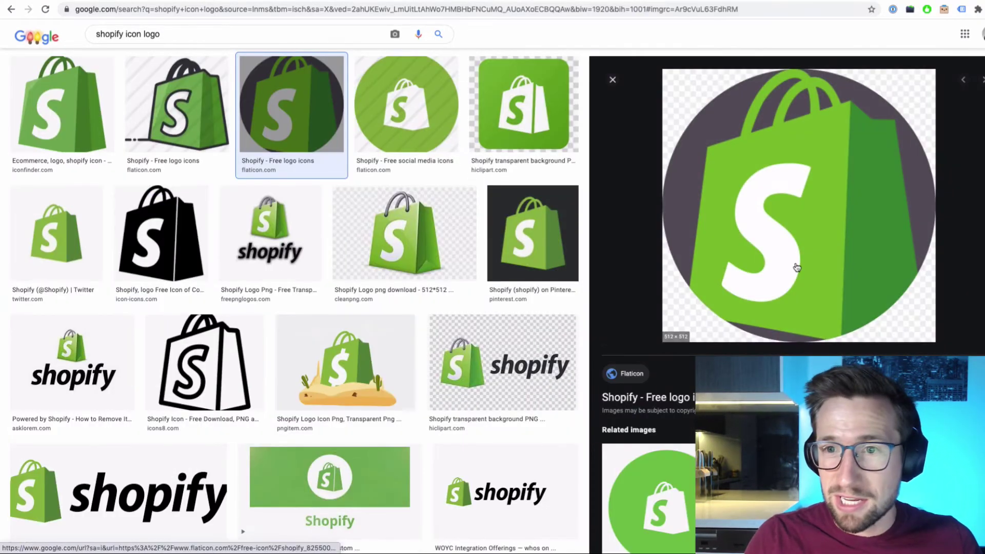
Copy the logo's image address and paste it into the address bar to check it
right_click(770, 204)
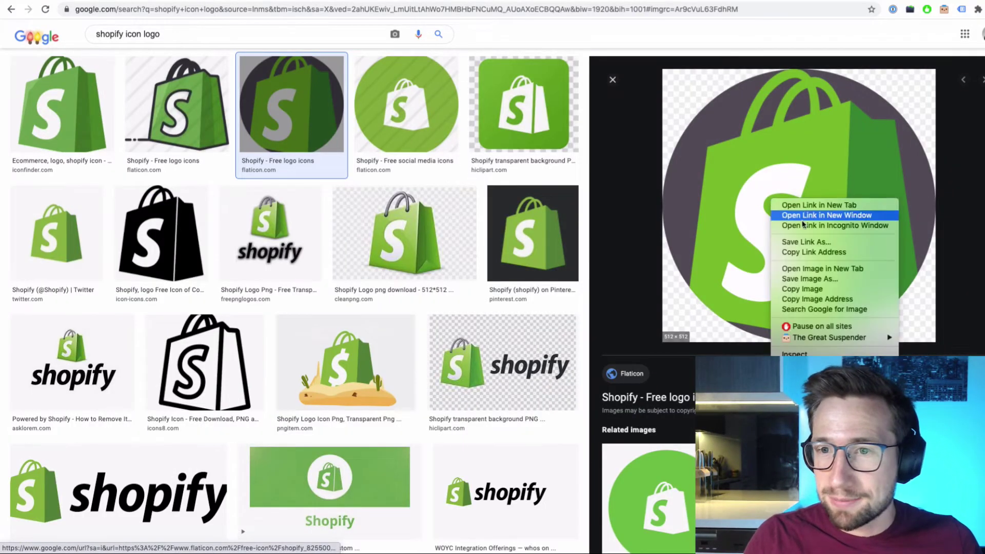
click(841, 299)
click(469, 14)
key(super+v)
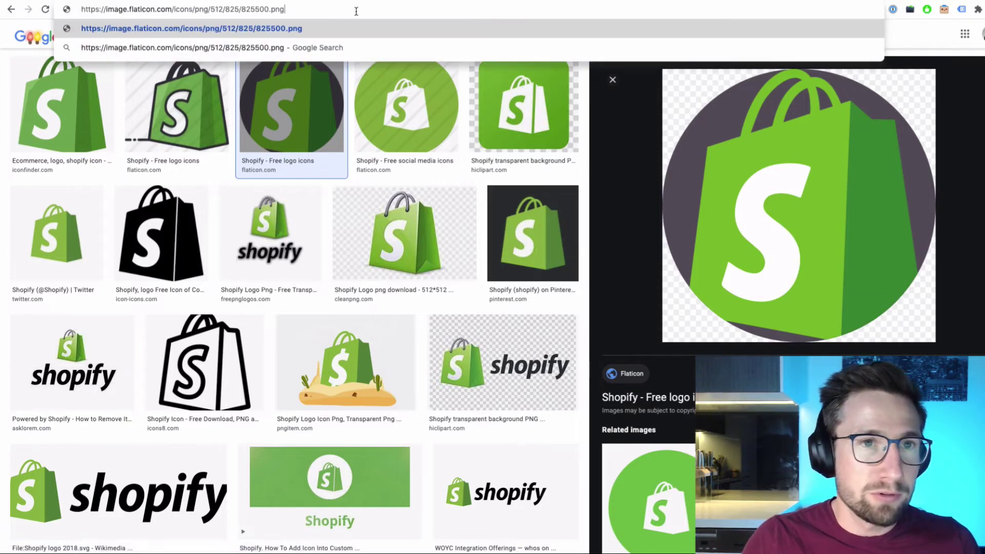
drag(289, 6, 78, 5)
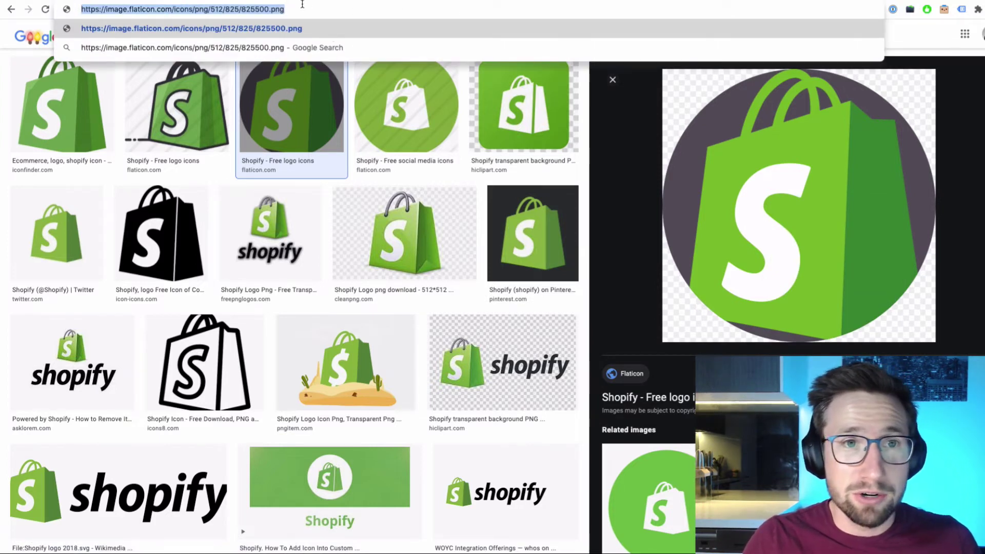
Paste the Flaticon Shopify logo URL (825500.png) as the Slack bot icon
key(super+c)
key(ctrl+shift+Tab)
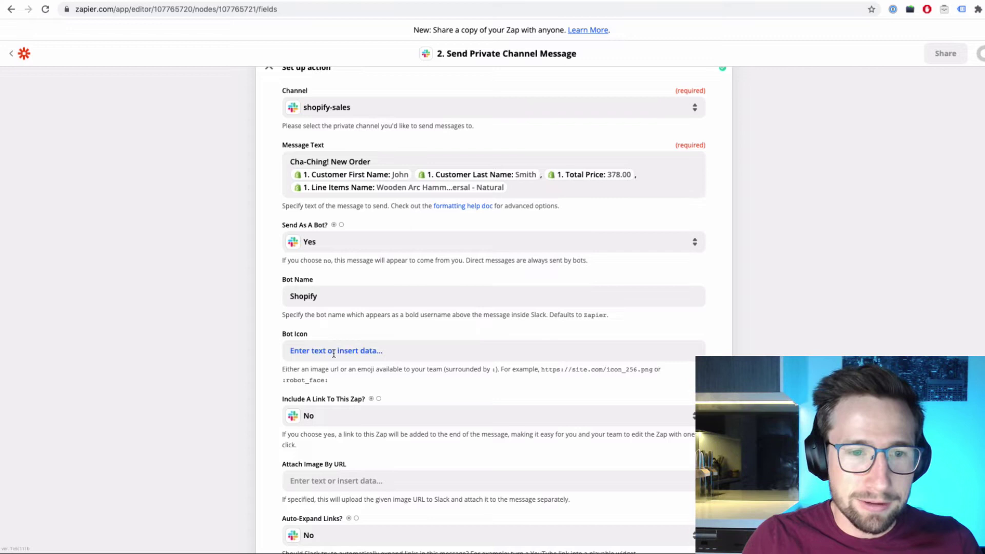
click(333, 352)
key(super+v)
click(266, 326)
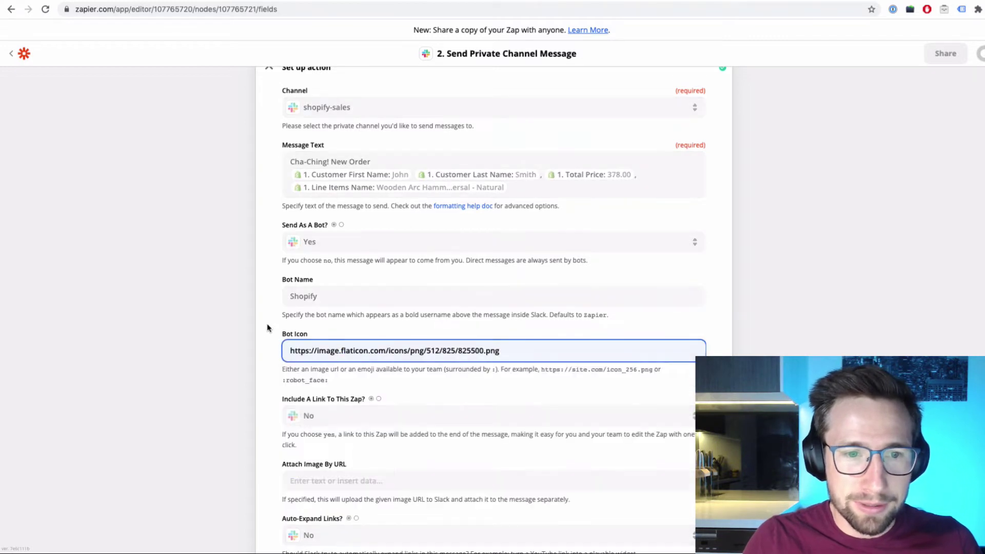
triple_click(496, 351)
click(743, 312)
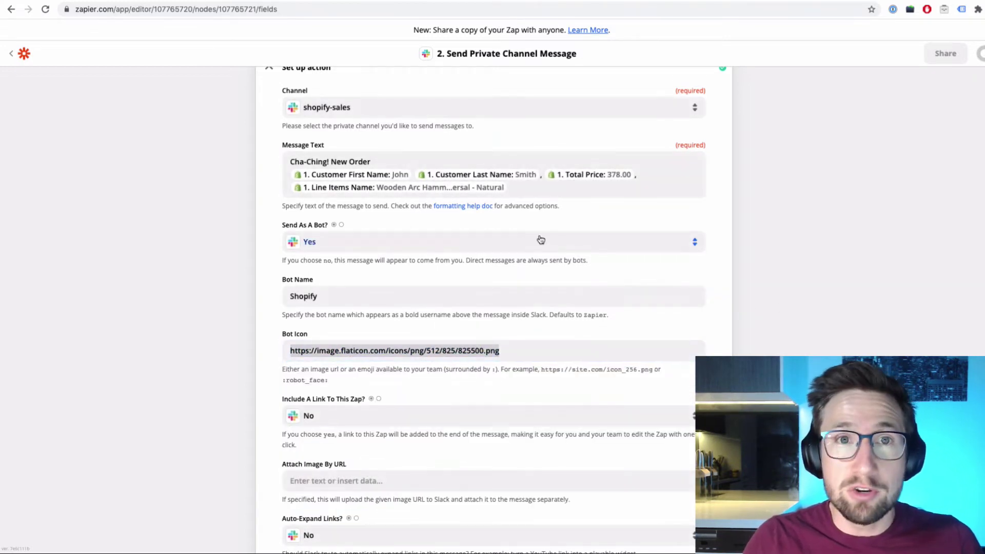
Set Auto-Expand Links and Link Usernames And Channel Names both to No
scroll(581, 277, down, 1)
scroll(581, 277, down, 2)
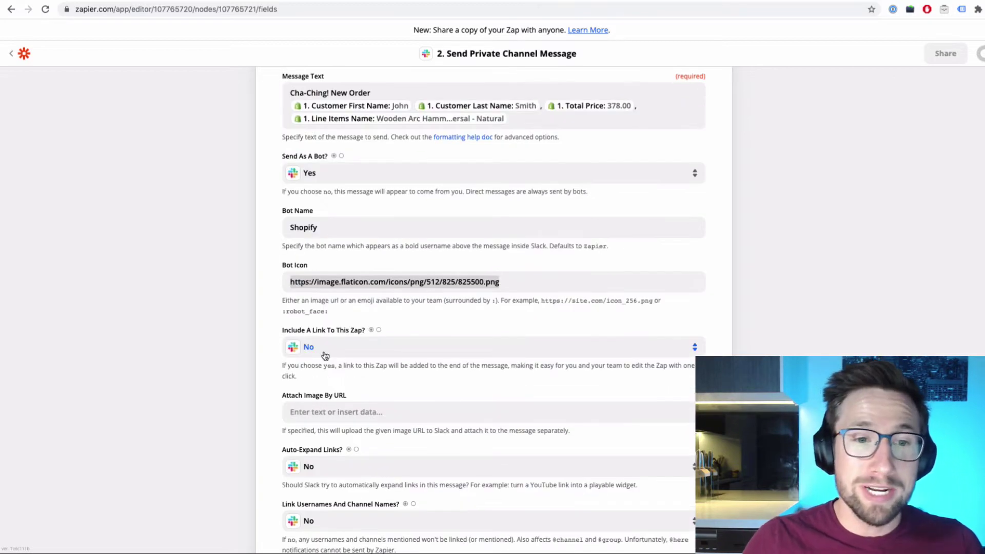
scroll(330, 369, down, 3)
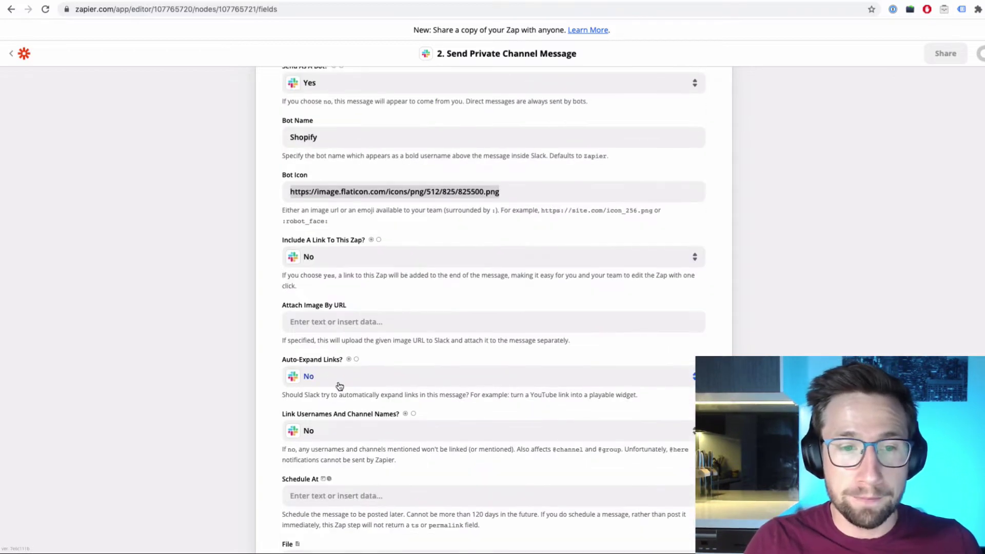
click(330, 378)
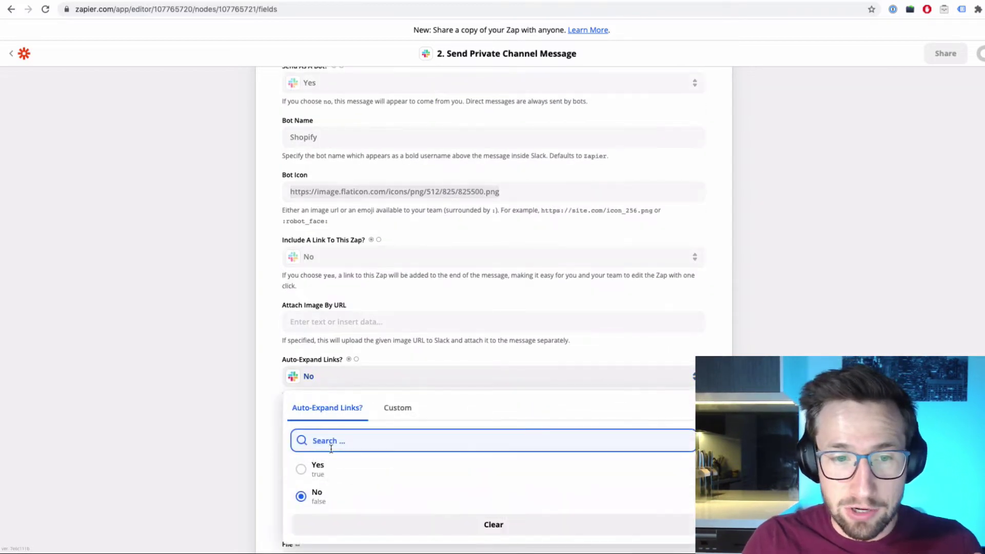
click(318, 463)
scroll(344, 398, down, 3)
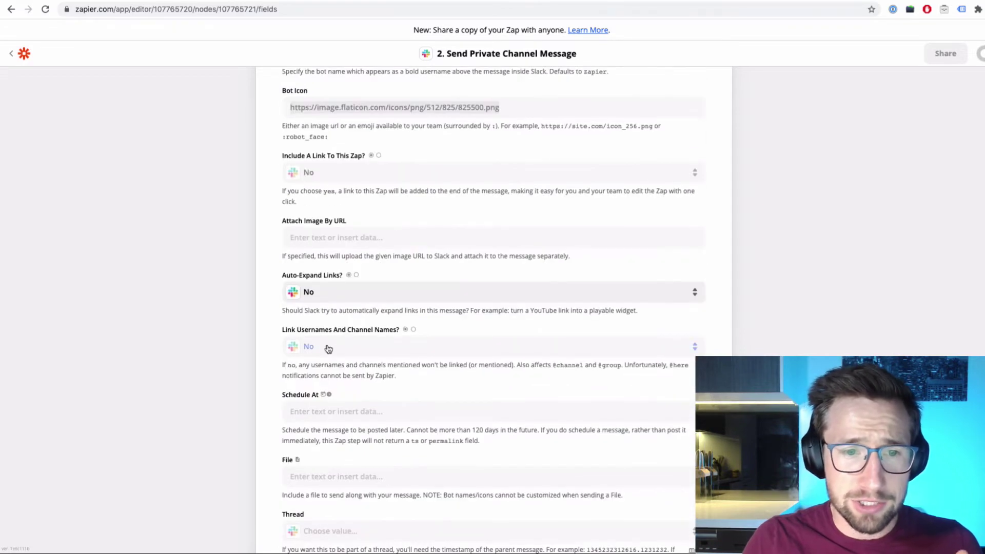
click(333, 349)
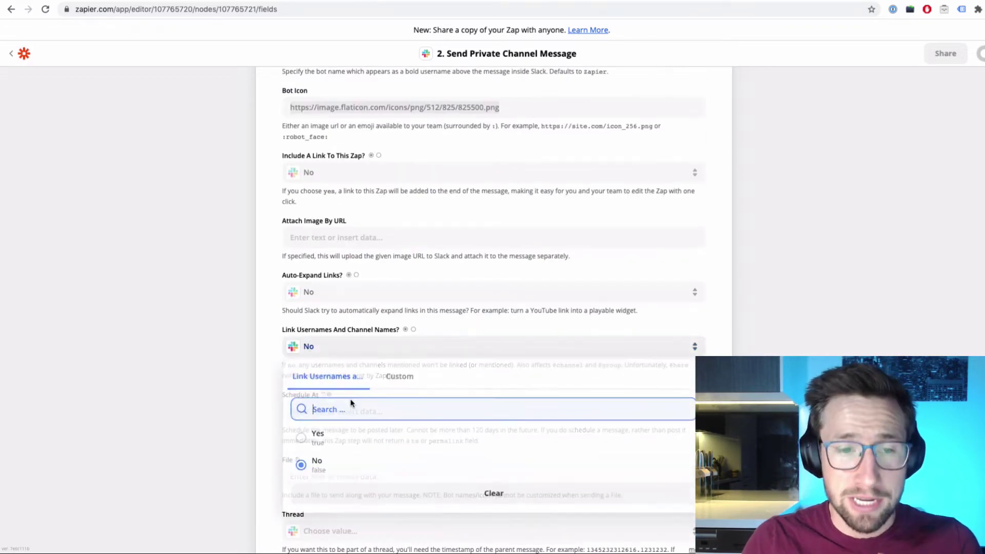
click(323, 470)
Save the Slack step settings and run its test
scroll(321, 407, down, 3)
scroll(328, 401, down, 1)
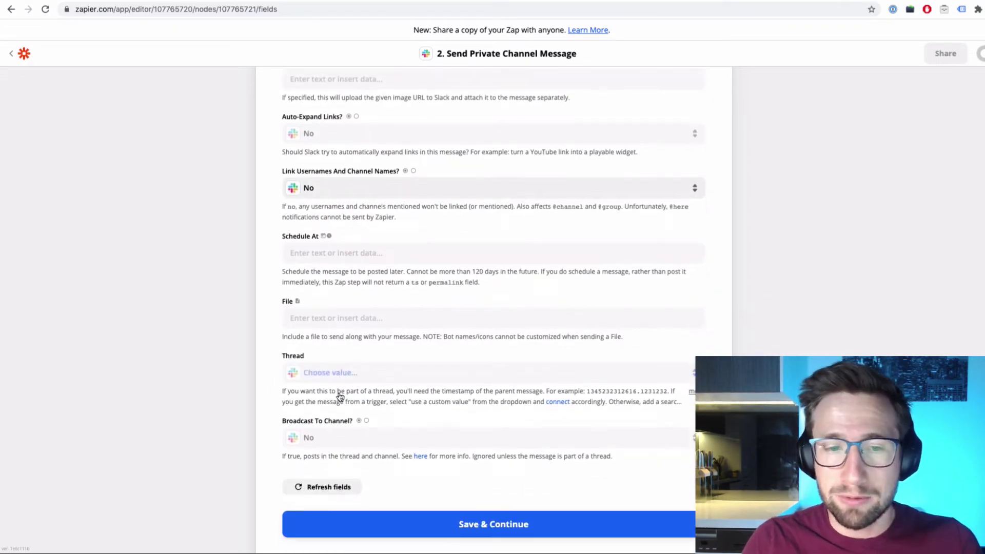
click(494, 523)
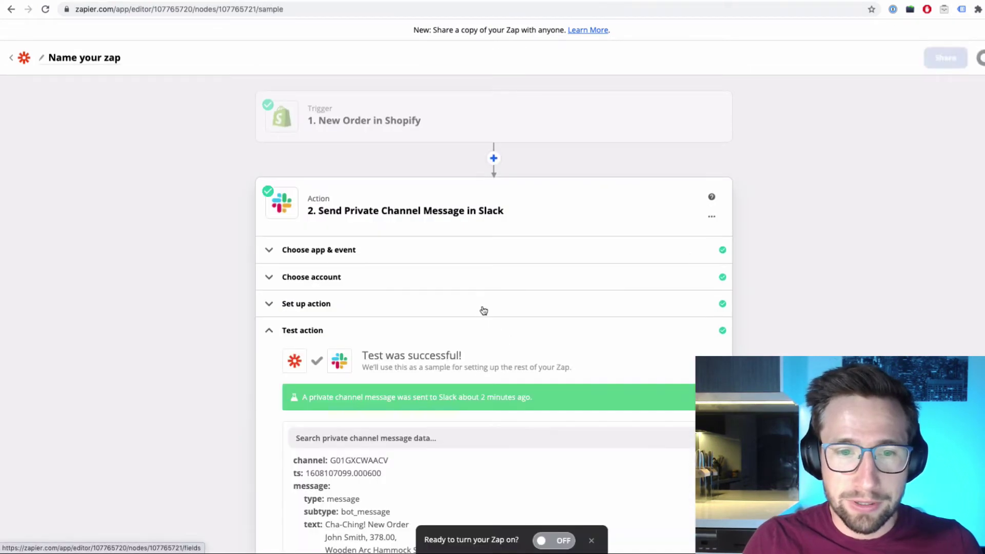
Retest the Slack action to resend the test order message
scroll(433, 349, down, 5)
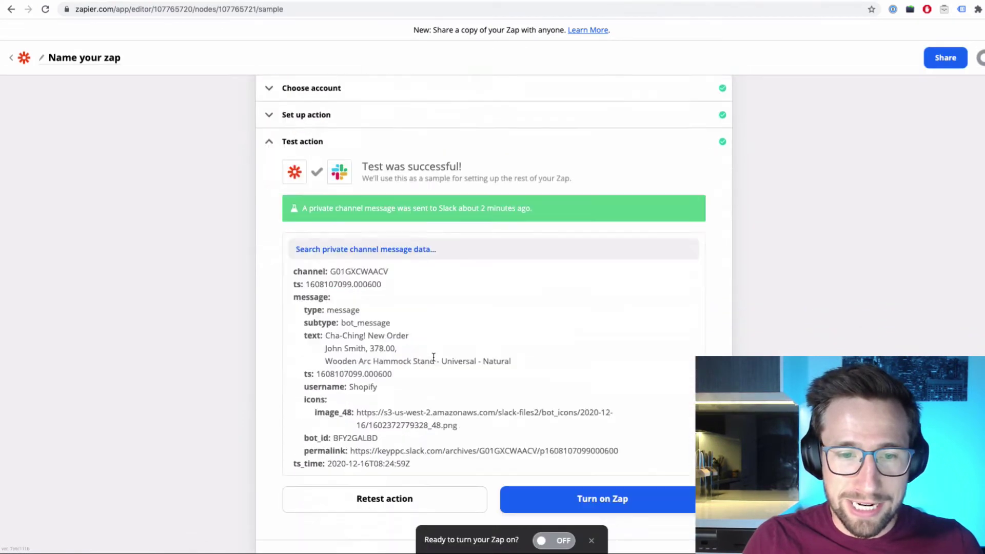
click(398, 489)
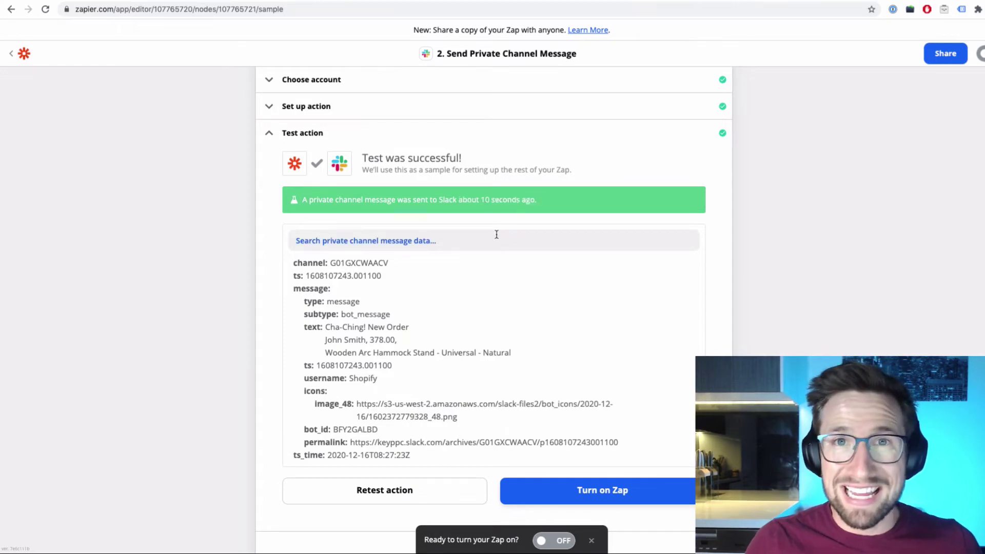
Review the Shopify bot's post in shopify-sales, noting the total 378.00 lacks a dollar sign
key(ctrl+Right)
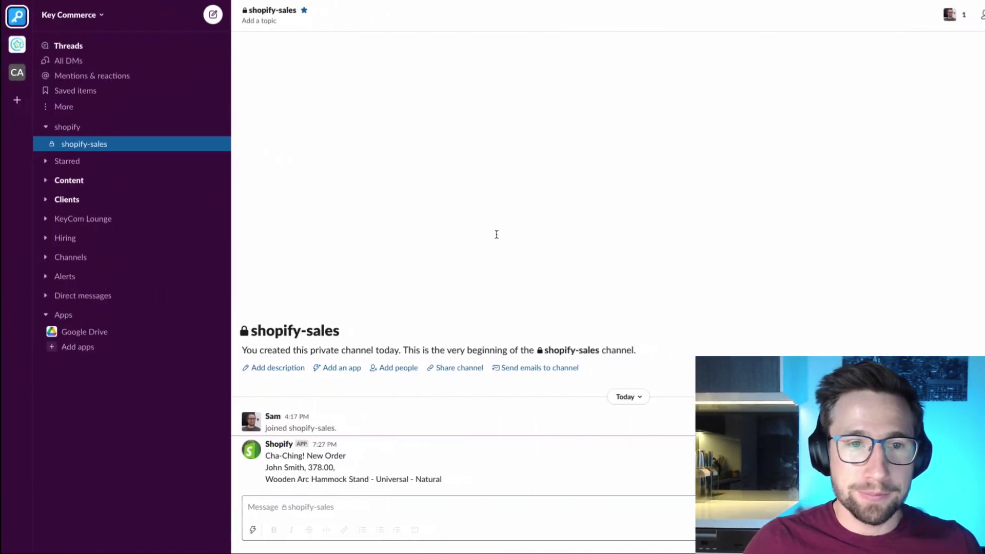
triple_click(327, 325)
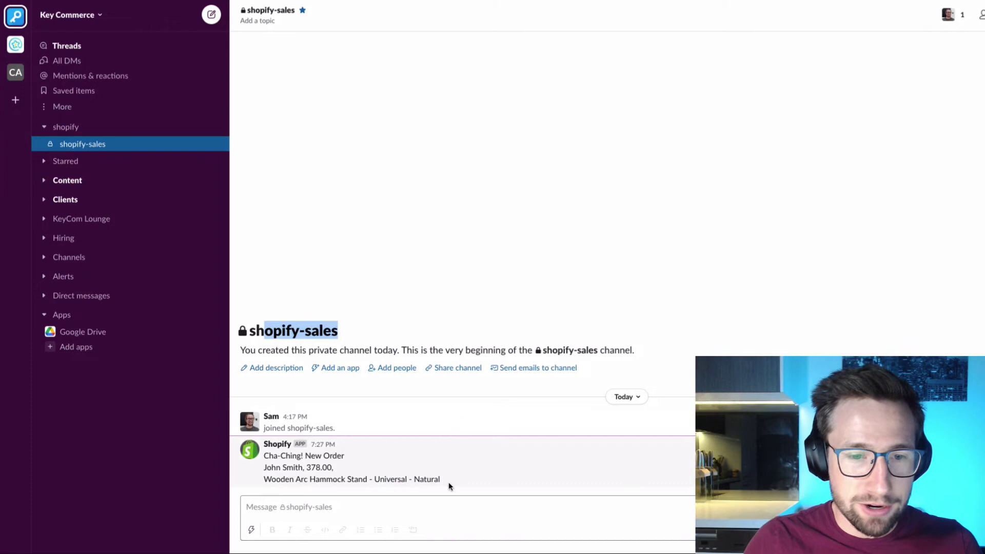
drag(448, 483, 263, 454)
drag(333, 468, 438, 477)
click(308, 478)
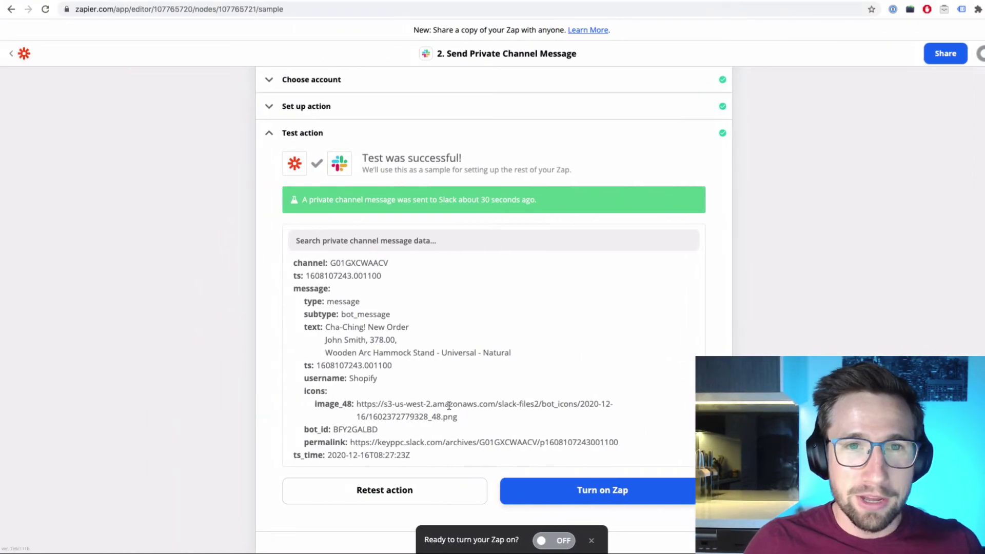
Type $ before the Total Price field in Message Text and save the Slack step
scroll(440, 220, up, 3)
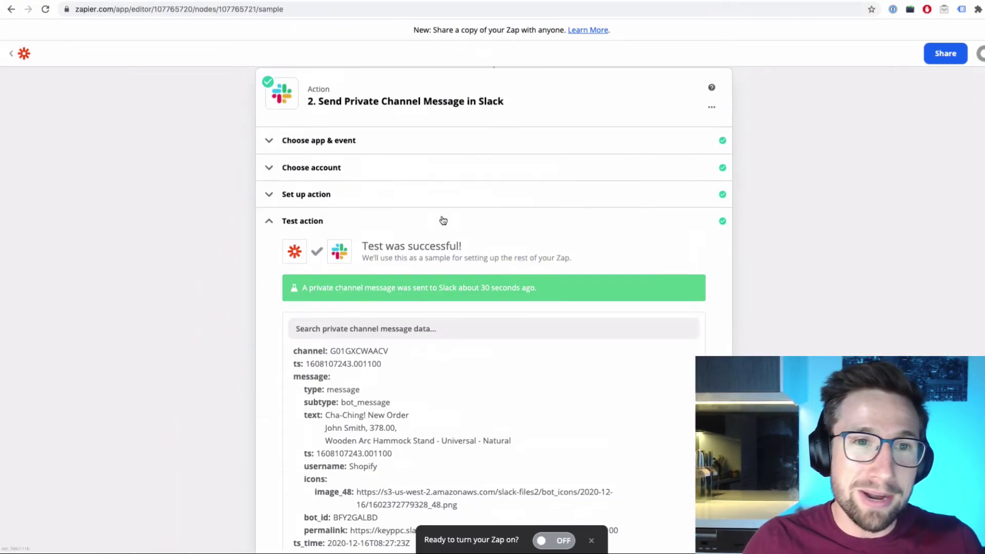
click(325, 203)
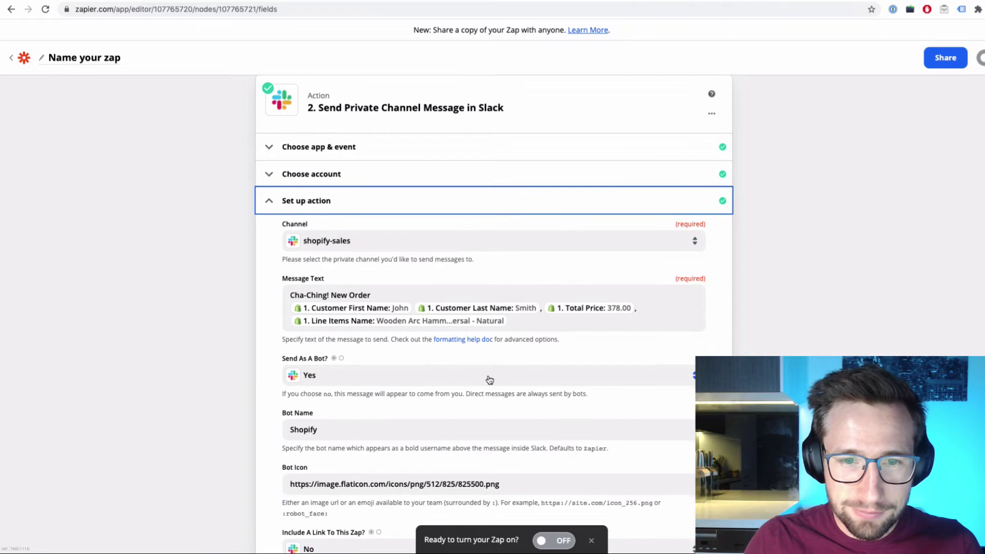
click(548, 298)
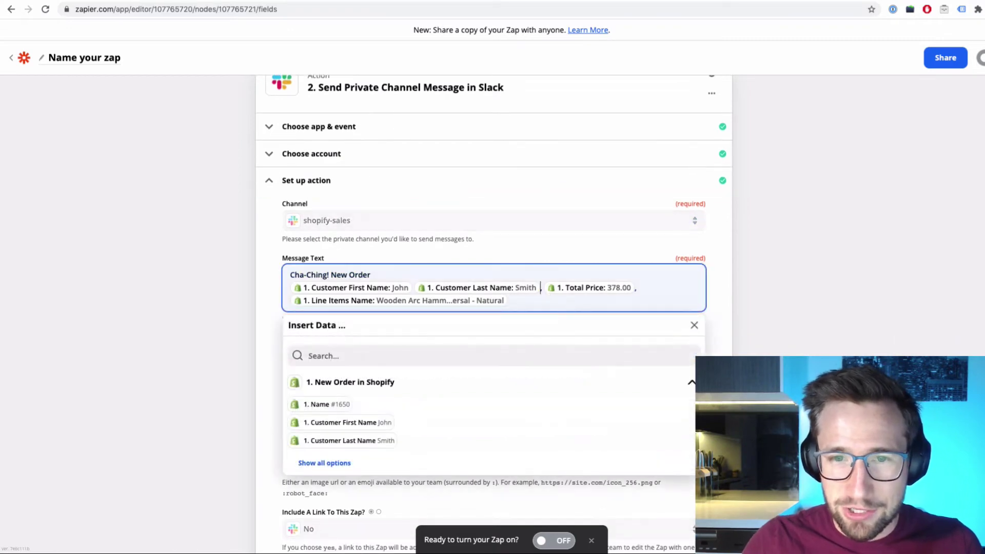
text($)
scroll(482, 319, down, 4)
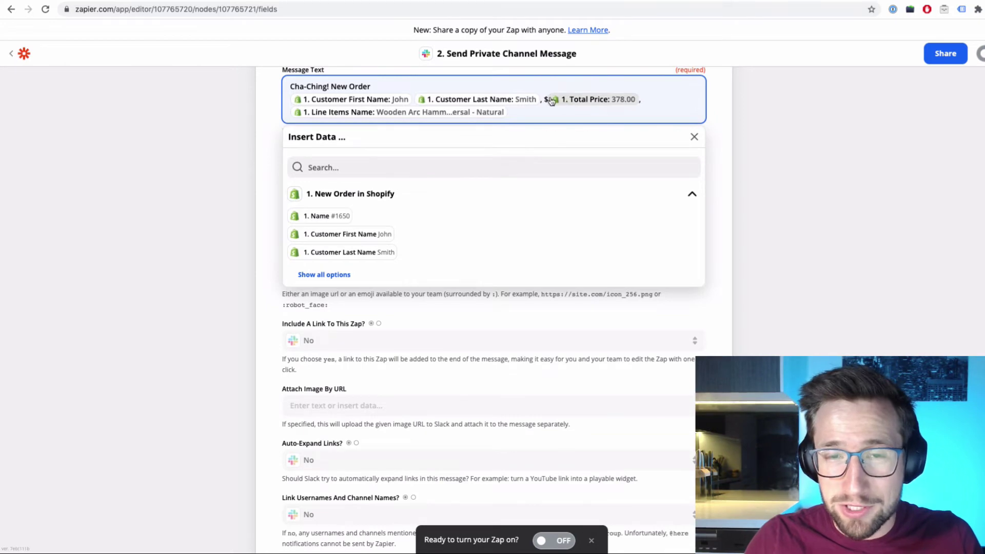
click(737, 103)
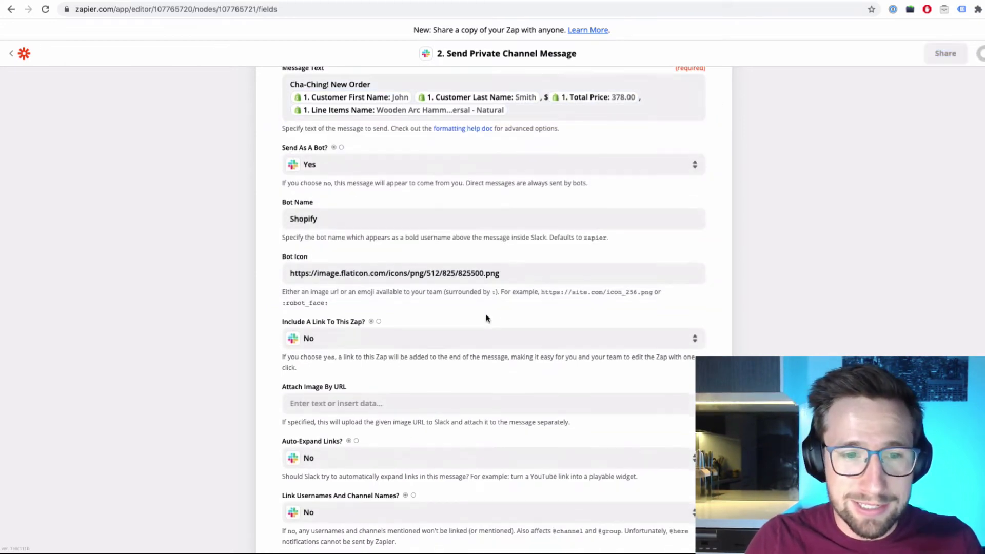
scroll(482, 320, down, 9)
click(491, 385)
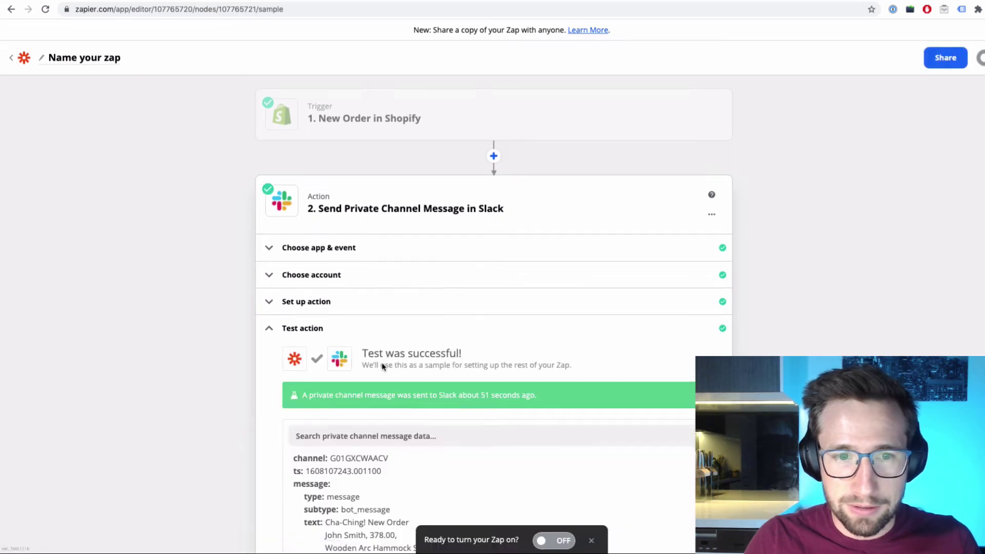
Retest the Slack action and confirm the new shopify-sales message shows a $378.00 total
click(395, 468)
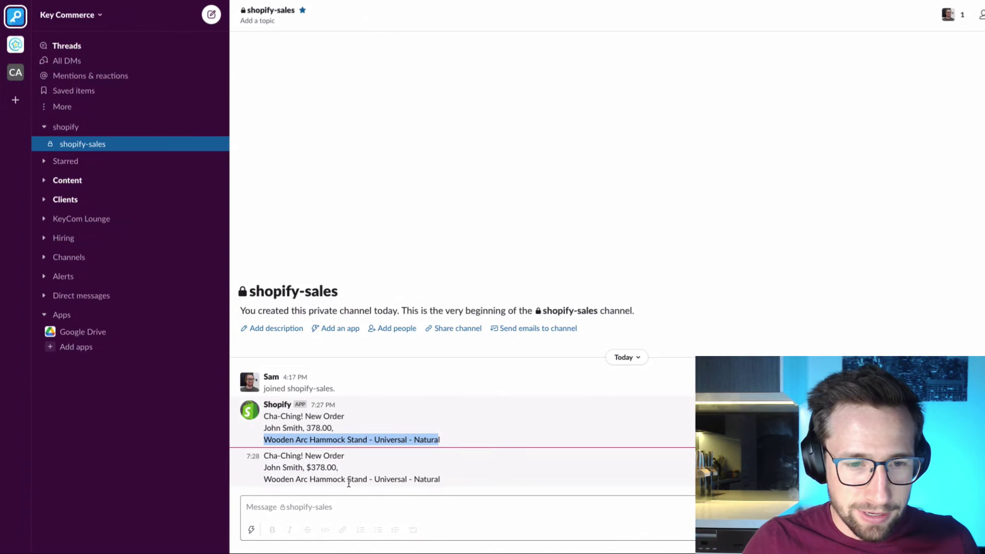
drag(307, 467, 342, 472)
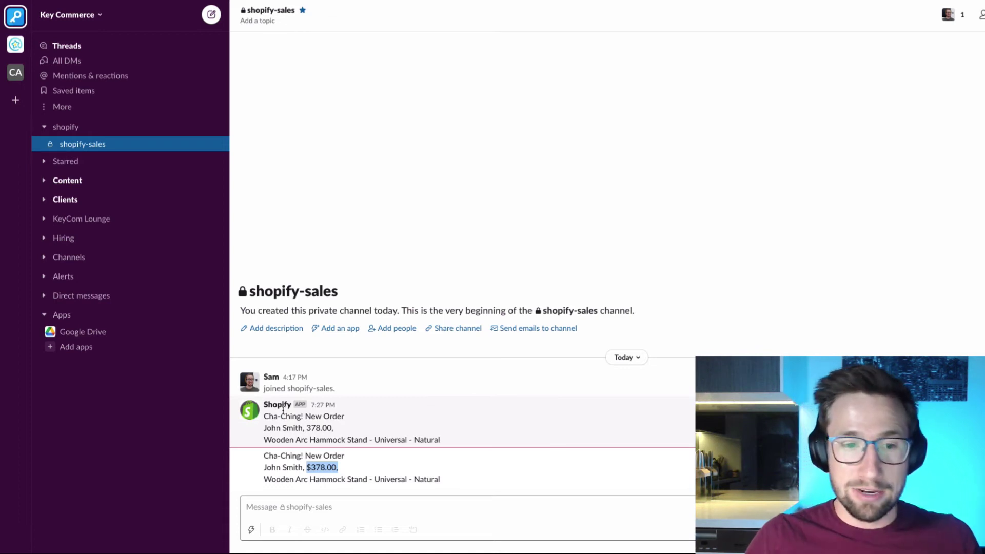
click(366, 472)
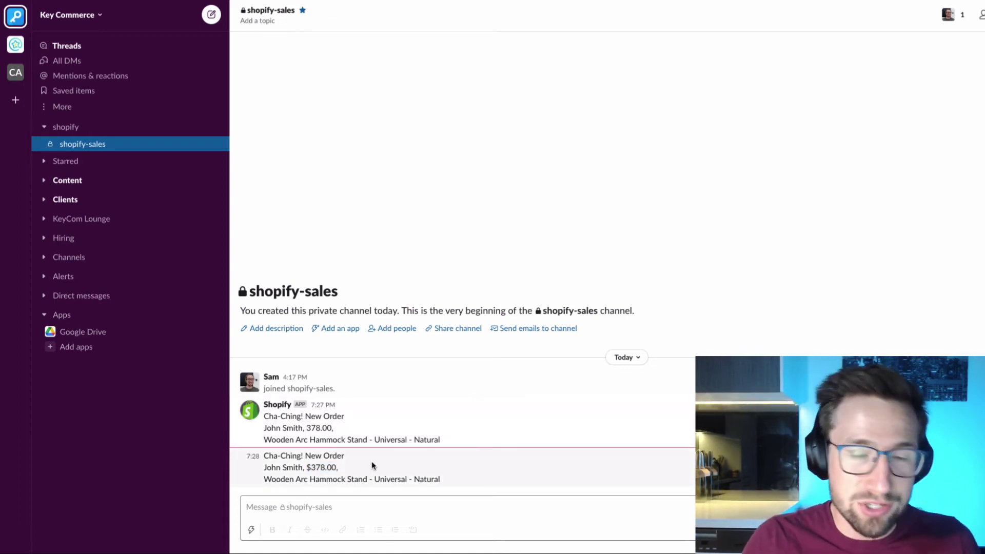
drag(340, 467, 284, 463)
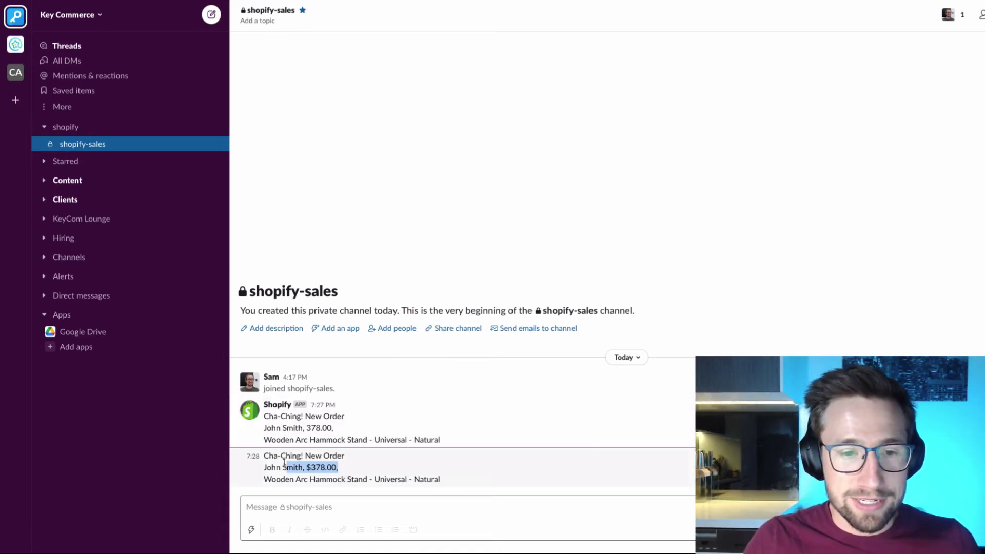
click(284, 463)
key(ctrl+Left)
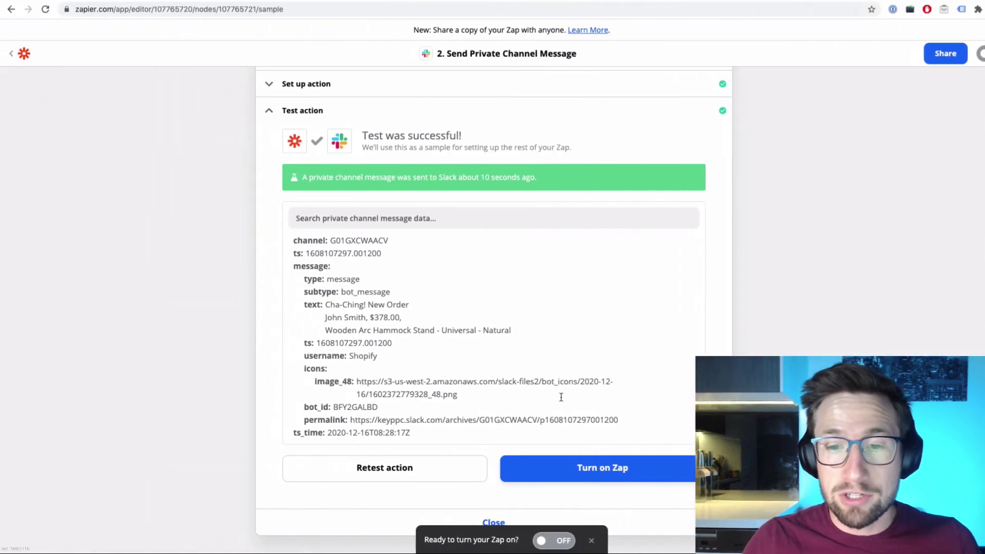
Turn the zap on and rename it 'Shopify Sales to Slack'
click(604, 468)
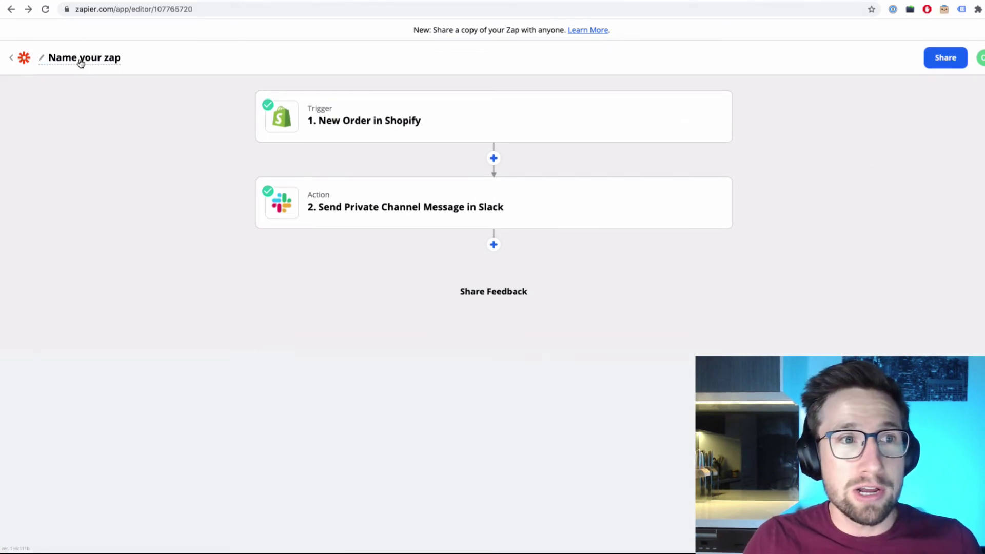
click(81, 61)
text(Sh)
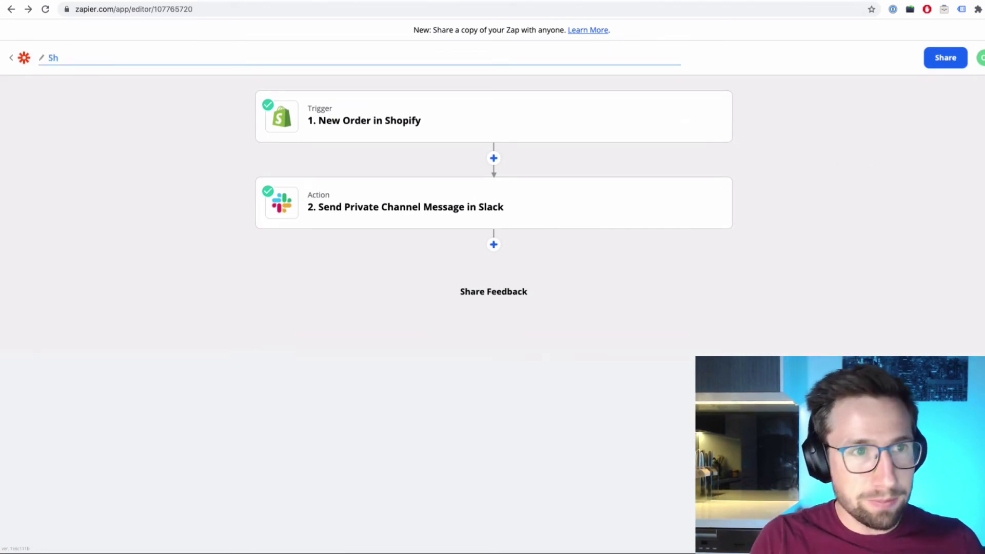
text(opify Sales to )
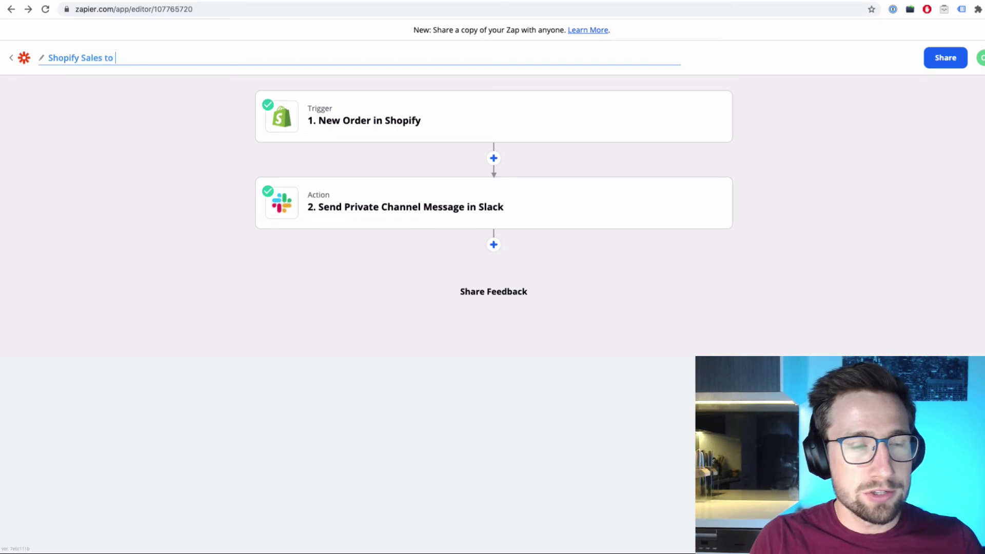
text(Slack)
key(Return)
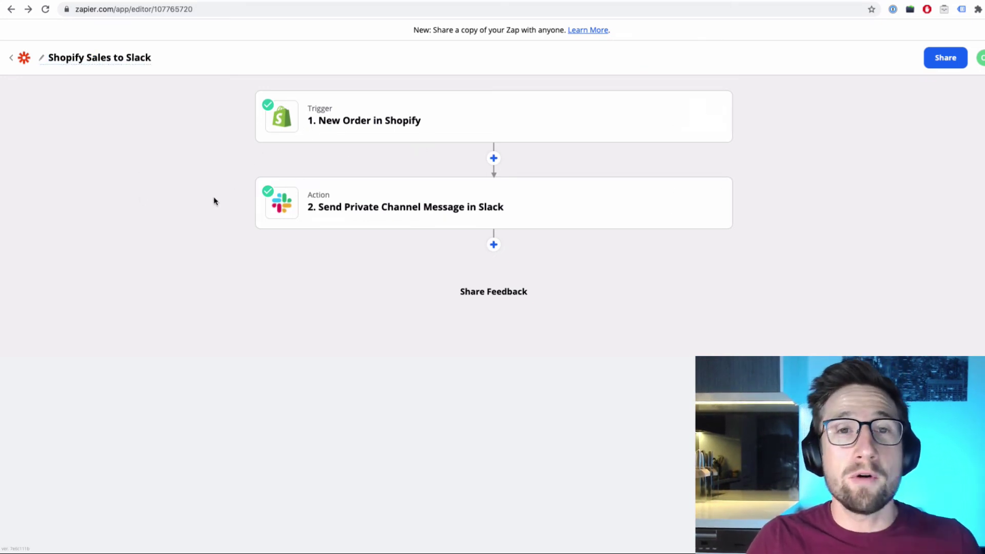
key(ctrl+Right)
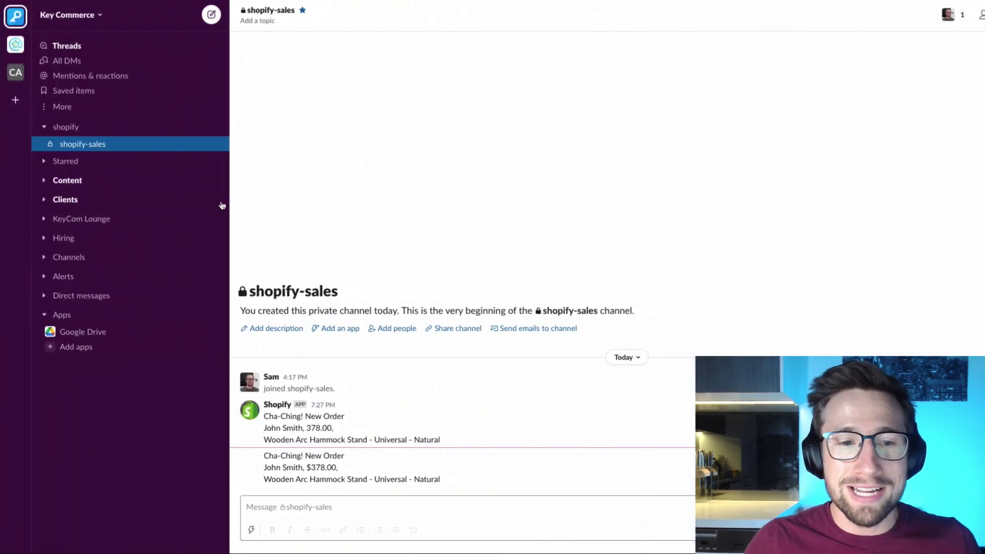